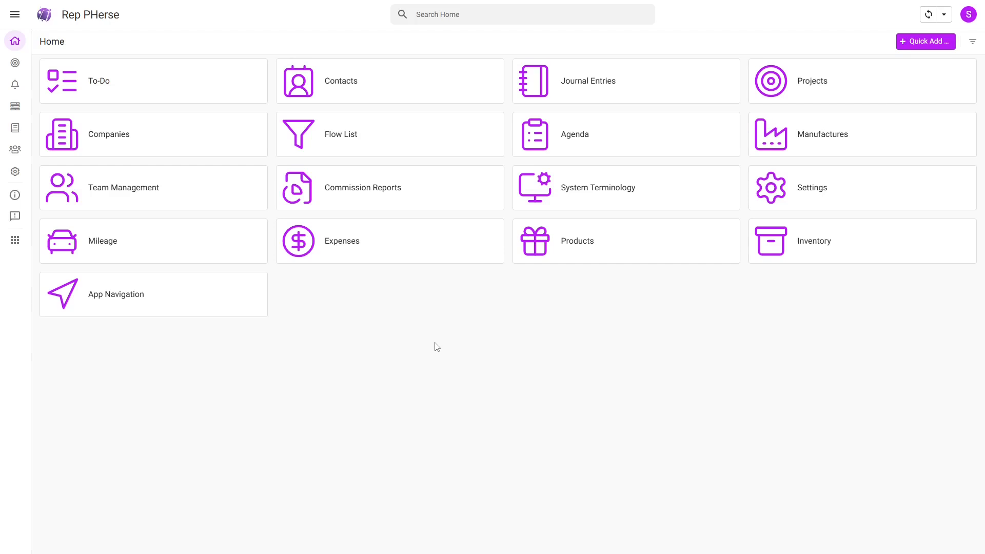
Step: Open Test Flow from the flow list and add "First Step", described as "This is the first step", with a 2-day timeline
left_click(362, 142)
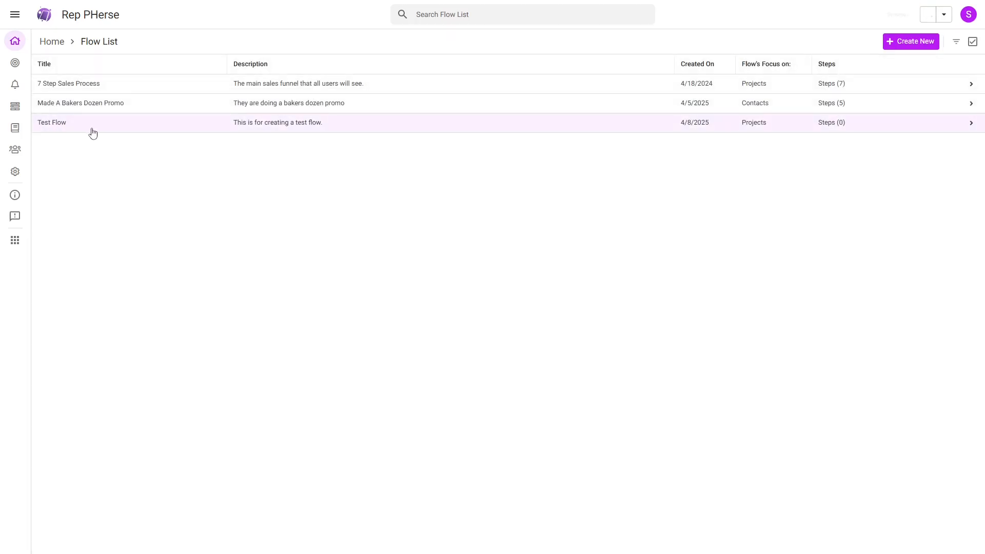
left_click(247, 128)
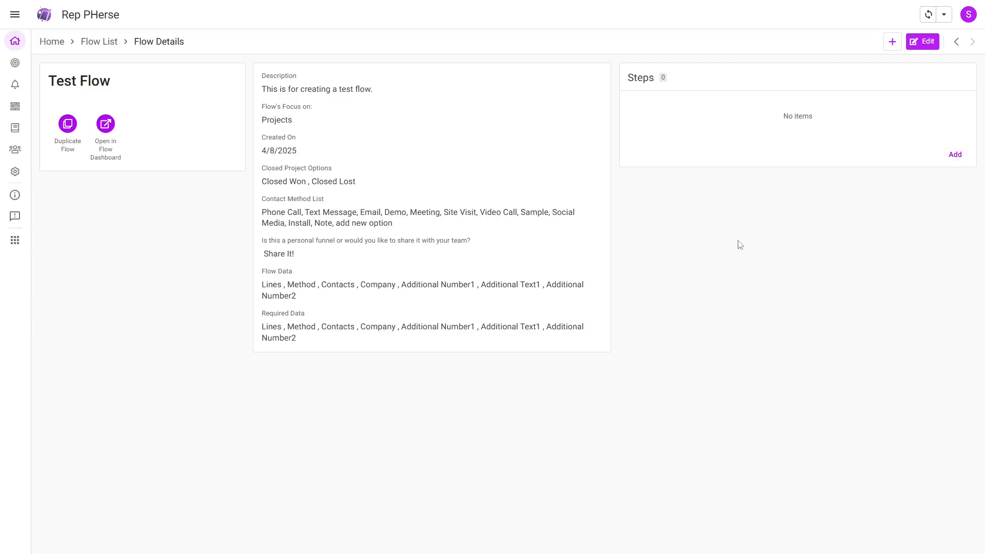
left_click(952, 159)
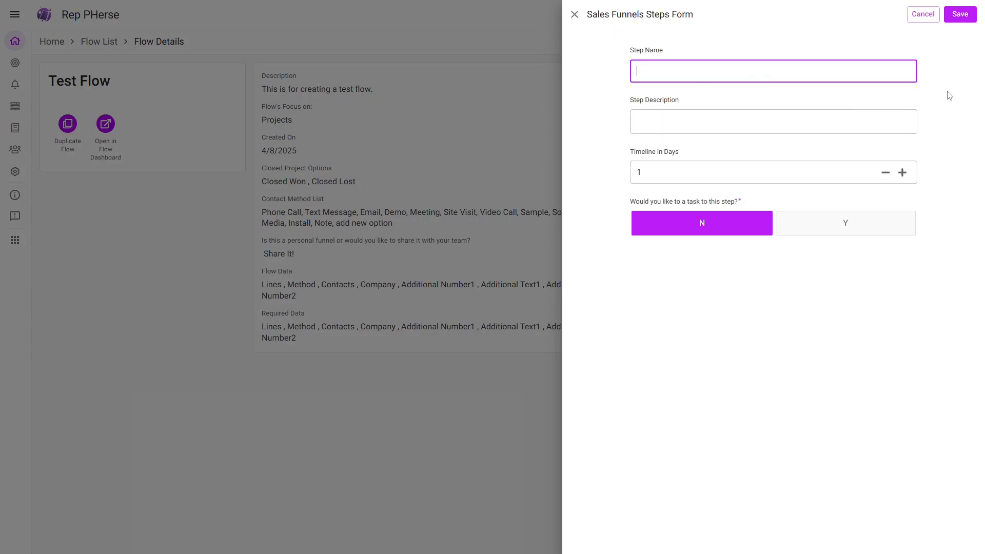
type("First Step")
key("Tab")
type("This is the first s")
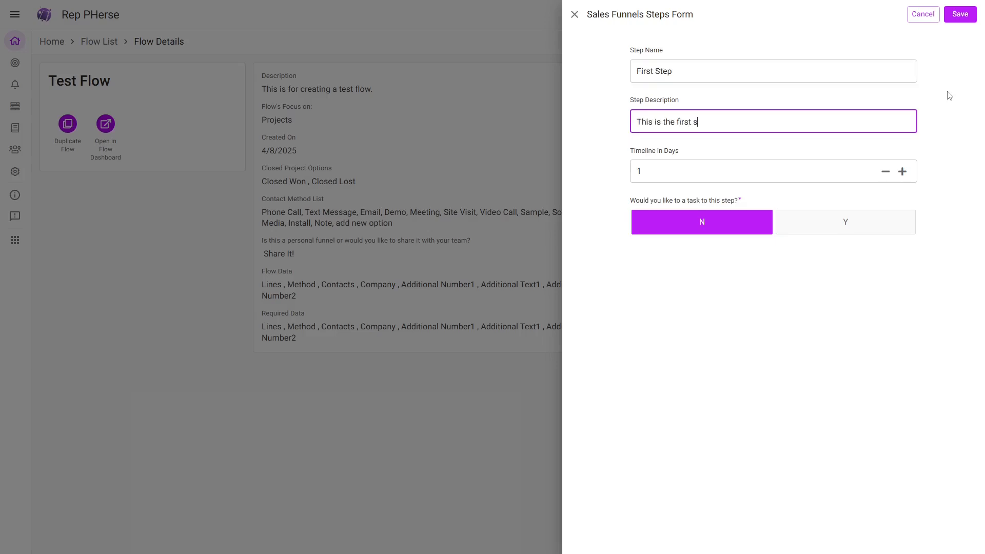
left_click(902, 171)
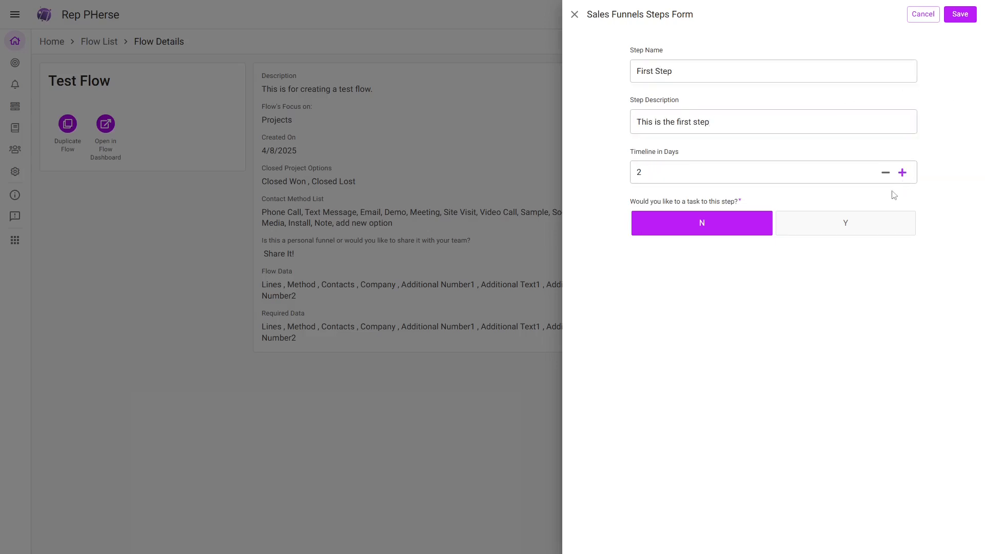
left_click(960, 14)
Step: Add "Second Step" to the flow, described as "This is the second step", with a timeline of 6 days
left_click(955, 149)
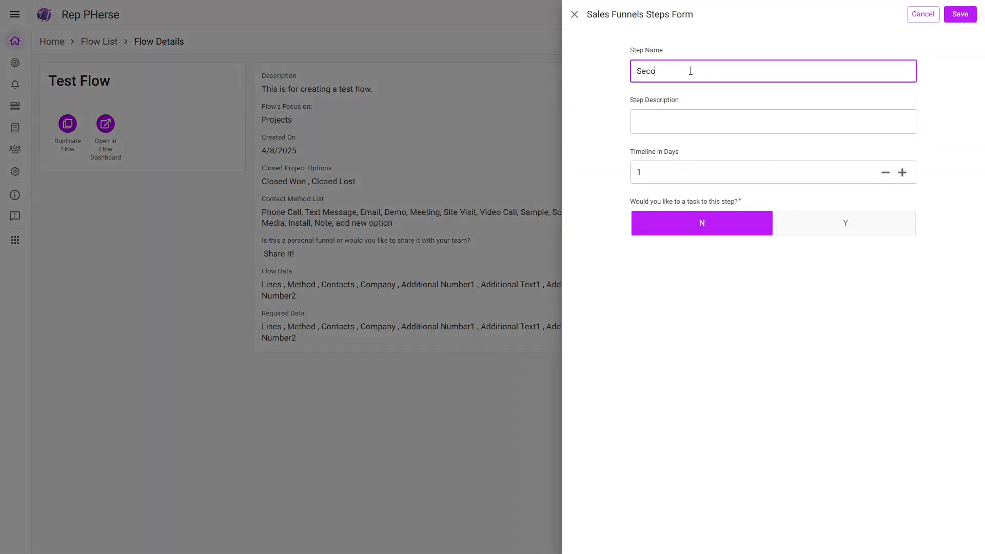
type("Second Step")
key("Tab")
type("This is the s")
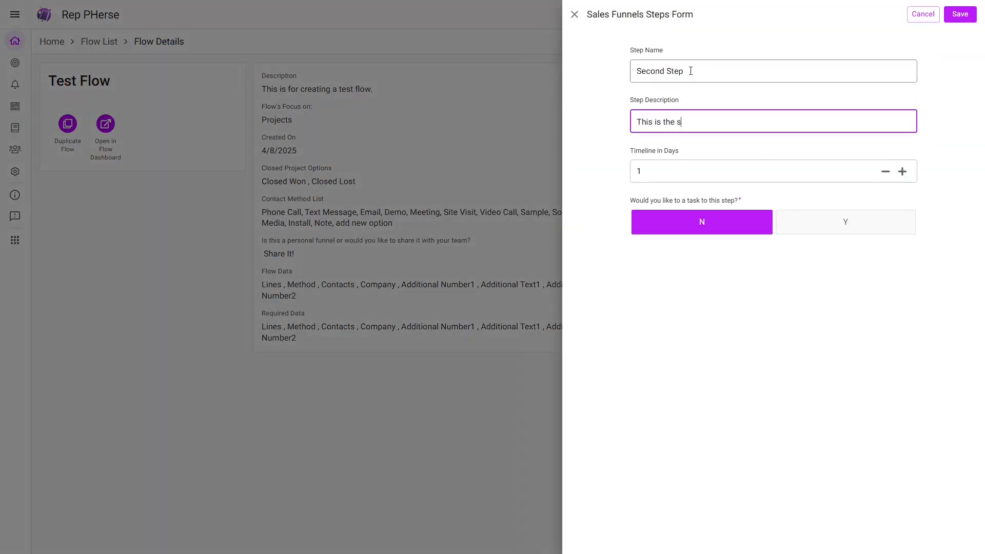
type("econd Step")
key("BackSpace")
key("BackSpace")
key("BackSpace")
key("BackSpace")
type("step")
left_click(740, 173)
key("BackSpace")
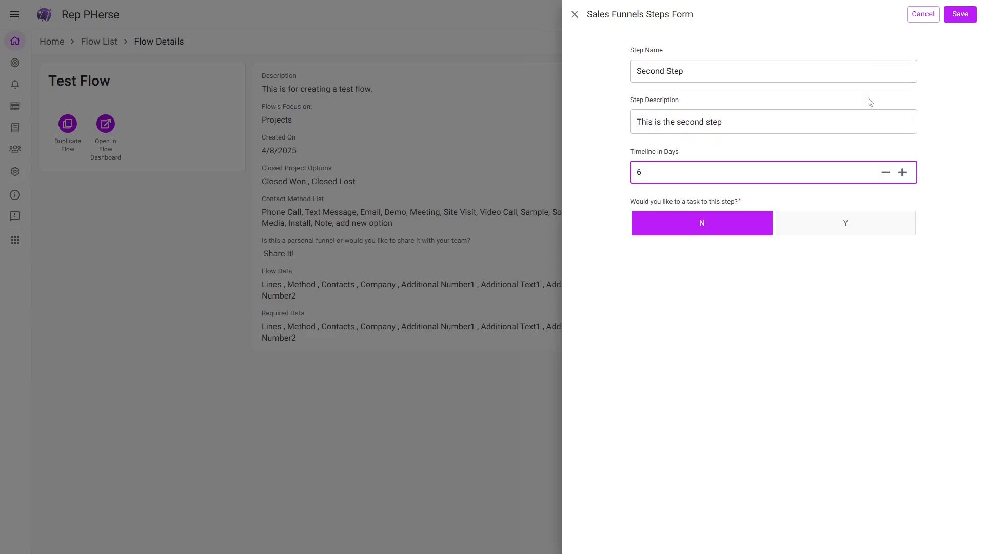
left_click(959, 15)
Step: Add "Third Step" to the flow, described as "This is the third Step", with a timeline of 10 days
left_click(954, 170)
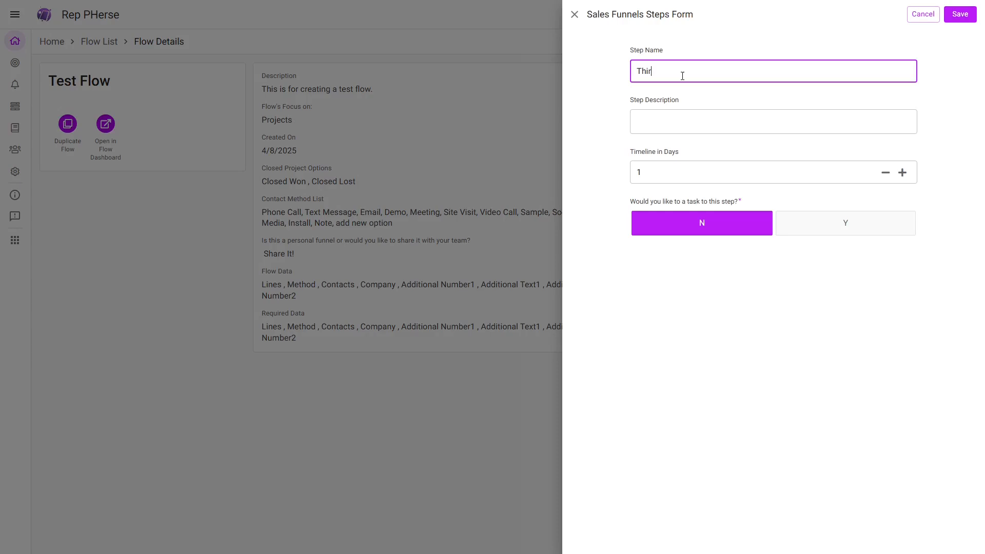
type("Third Step")
key("Tab")
type("This is the thrid Step")
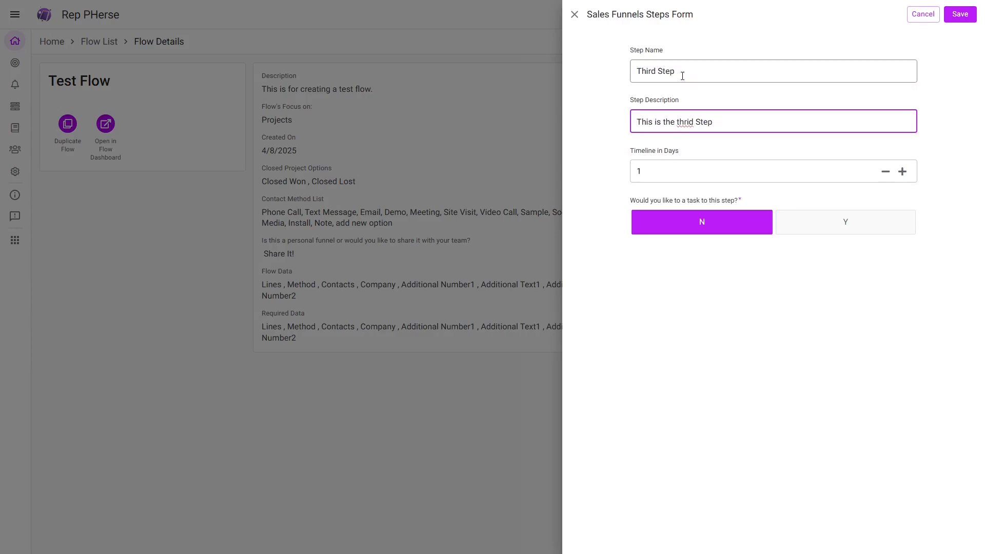
right_click(685, 123)
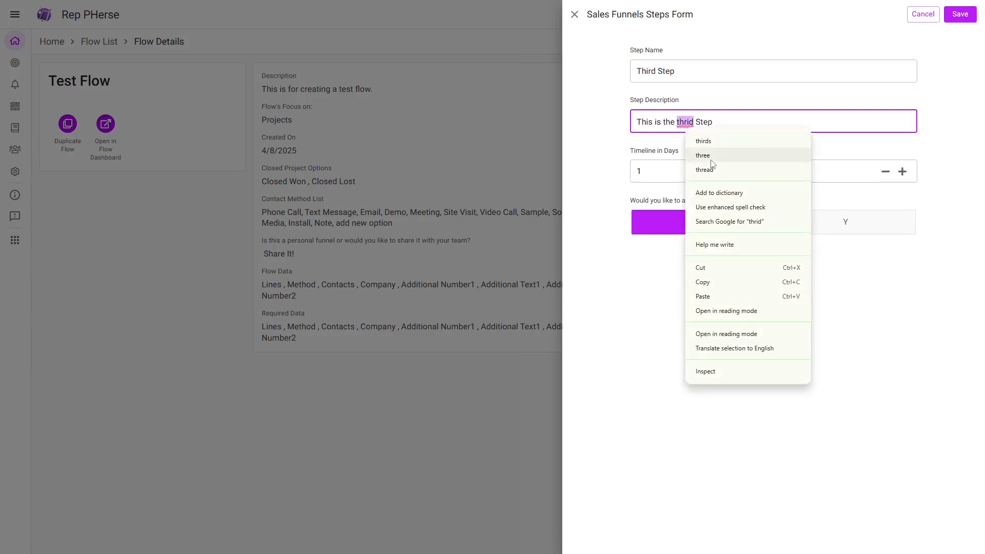
left_click(723, 147)
left_click(734, 171)
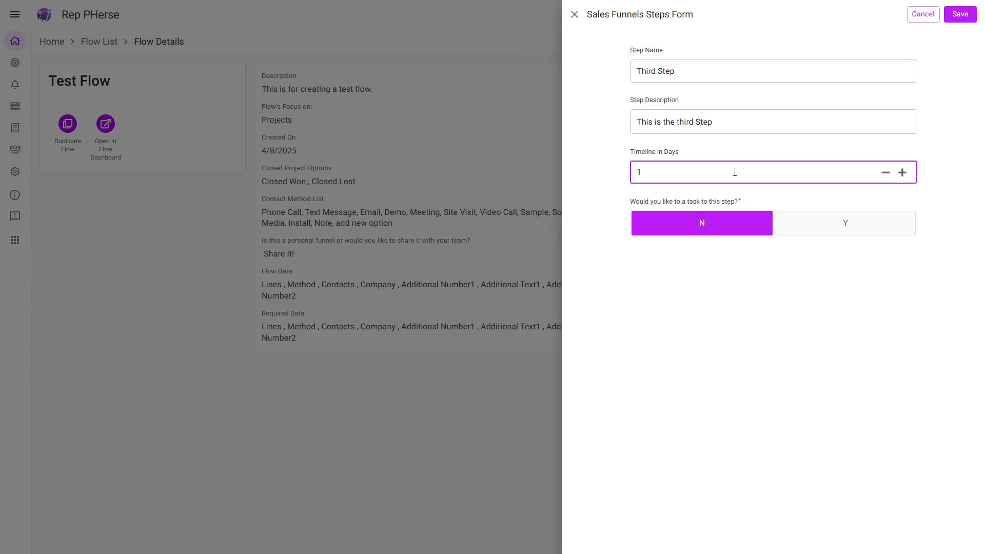
left_click(960, 15)
Step: Add "Fourth Step" to the flow, described as "This is the fourth step", with a timeline of 8 days
left_click(961, 190)
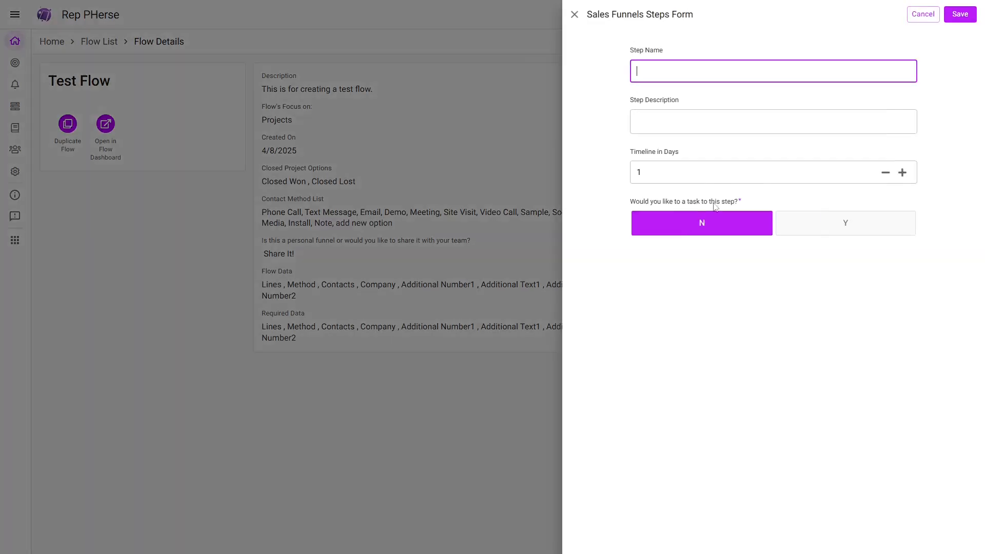
type("Fourth Step")
key("Tab")
type("This ")
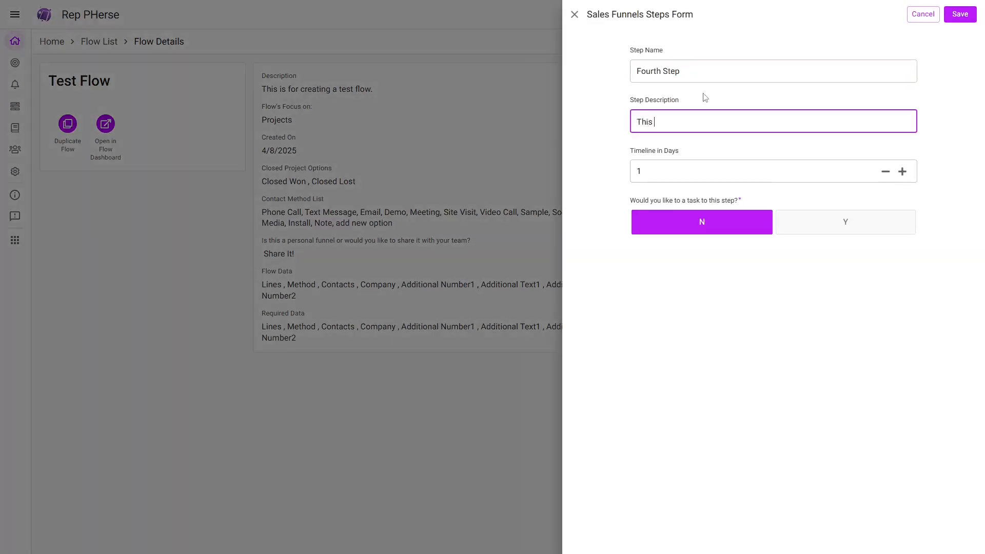
type("is the fourth step")
left_click(818, 174)
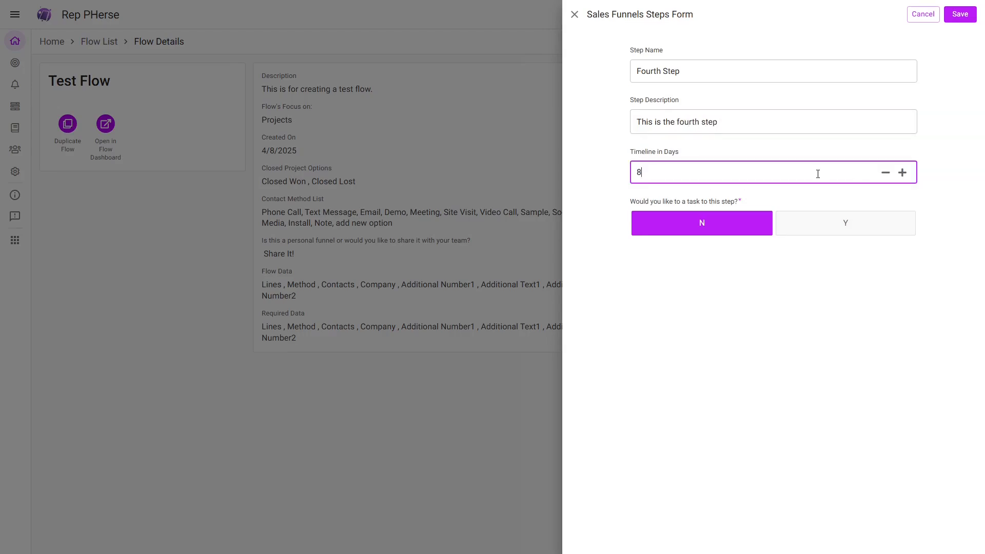
left_click(960, 14)
Step: Add "Fifth Step" to the flow, described as "This is the fifth step", with a timeline of 30 days
left_click(955, 209)
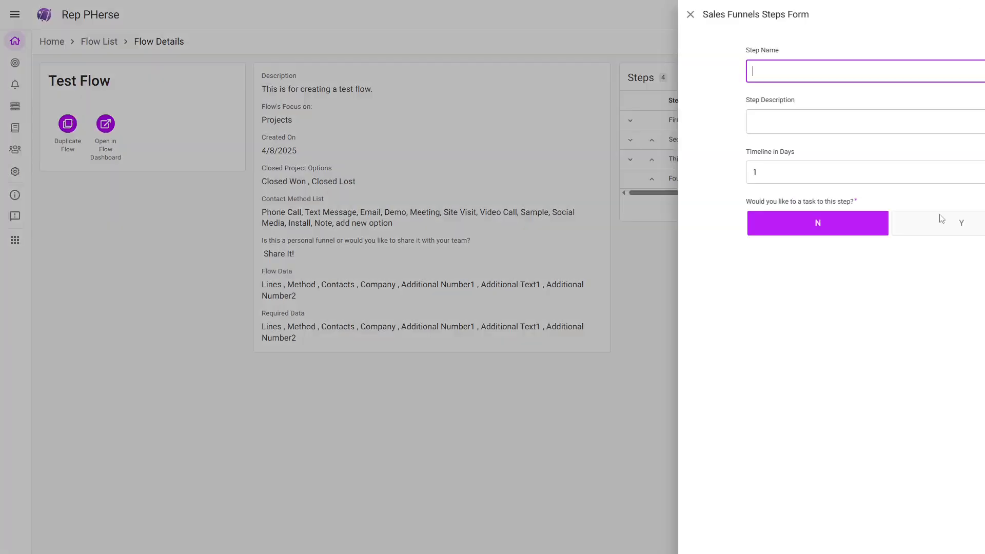
type("Fifth Step")
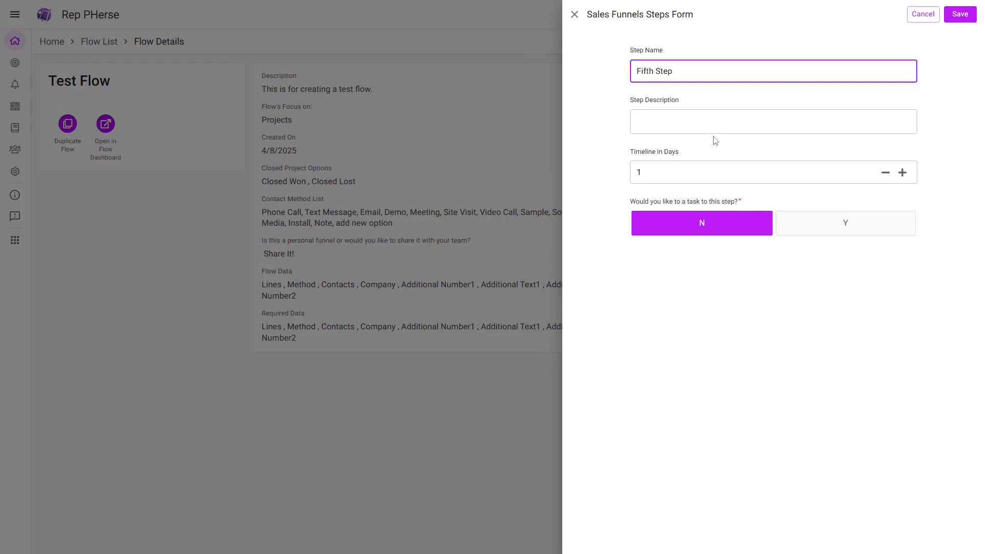
left_click(660, 127)
type("This is the Fi")
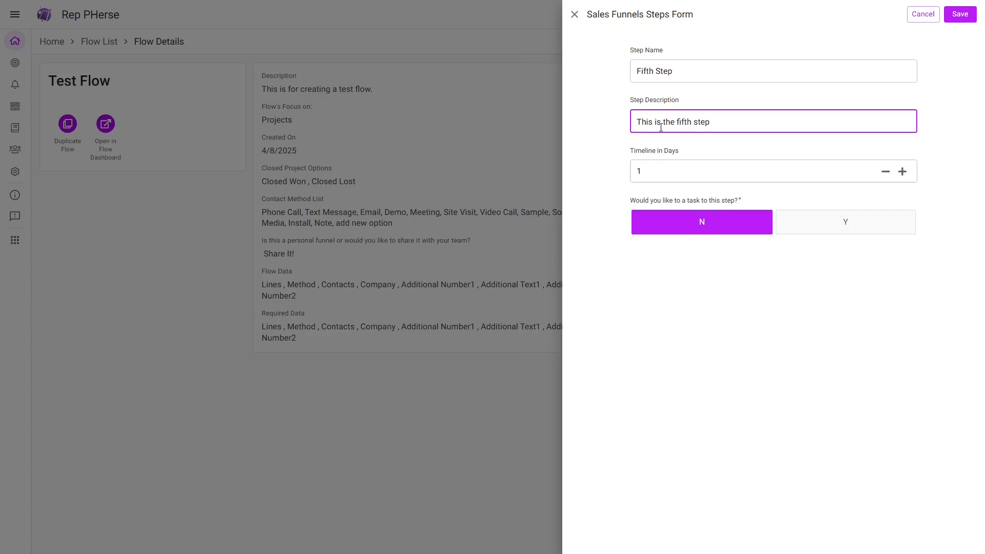
double_click(659, 163)
type("30")
left_click(960, 14)
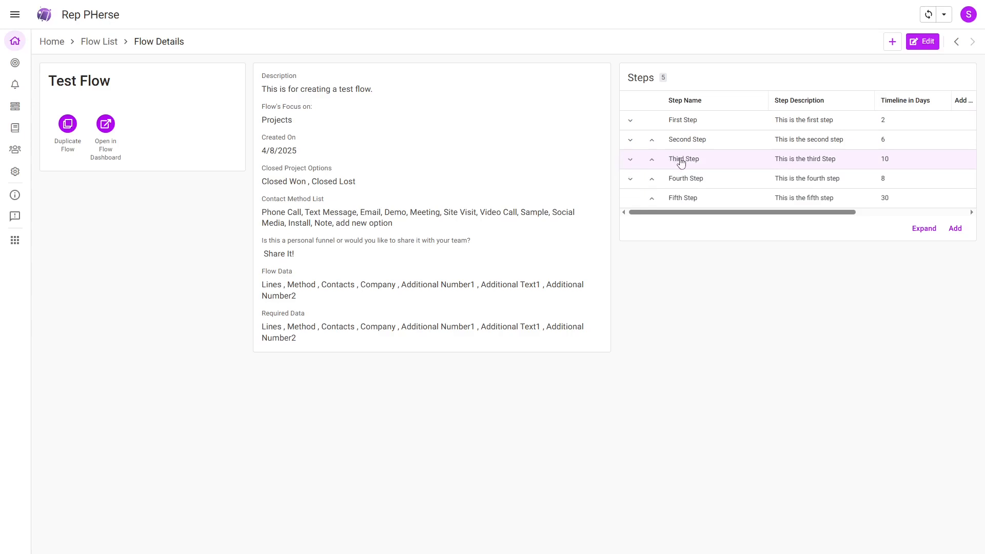
Step: Reorder the flow's steps by moving Third Step above Second Step and Fourth Step below Fifth Step
left_click(652, 161)
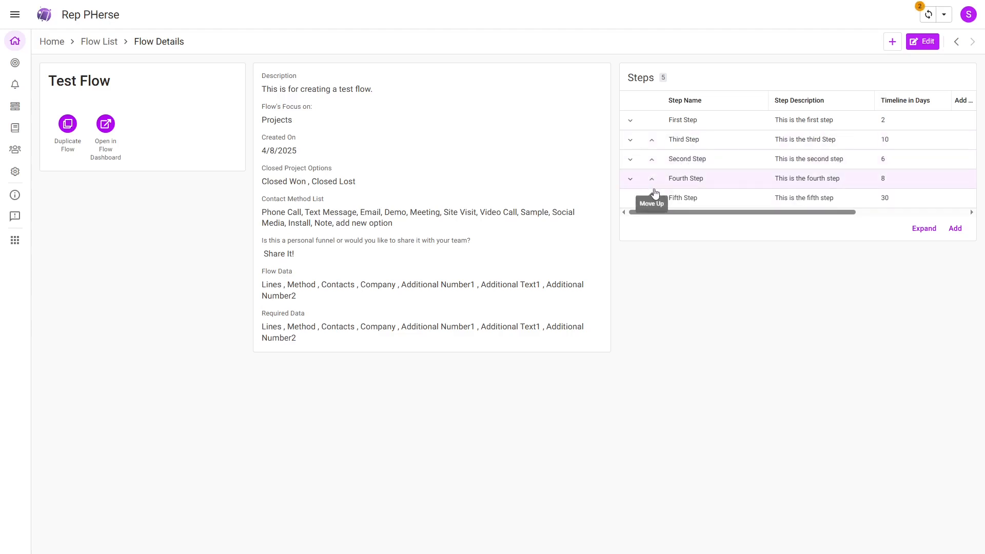
left_click(630, 179)
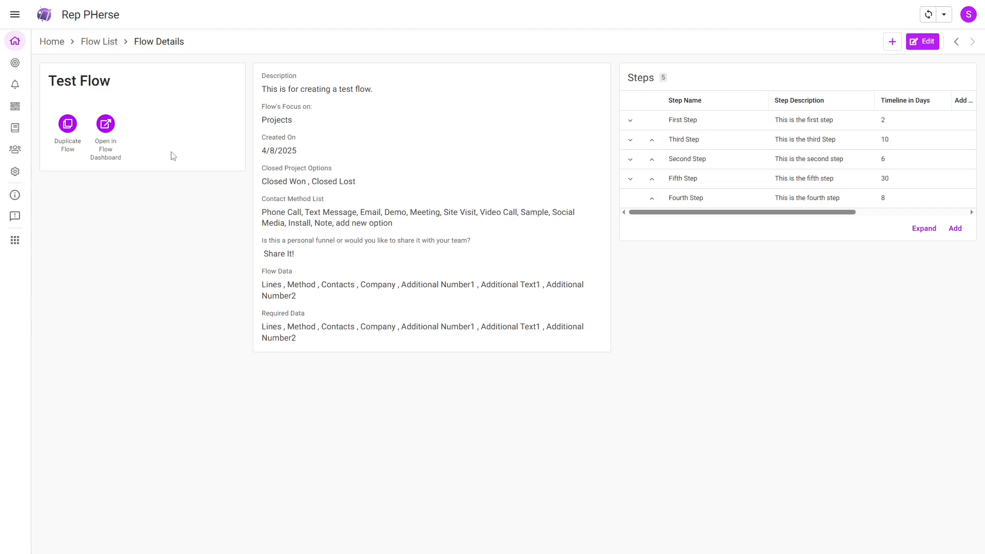
Step: Open Test Flow in the flow dashboard and advance through its steps to check their order
left_click(106, 124)
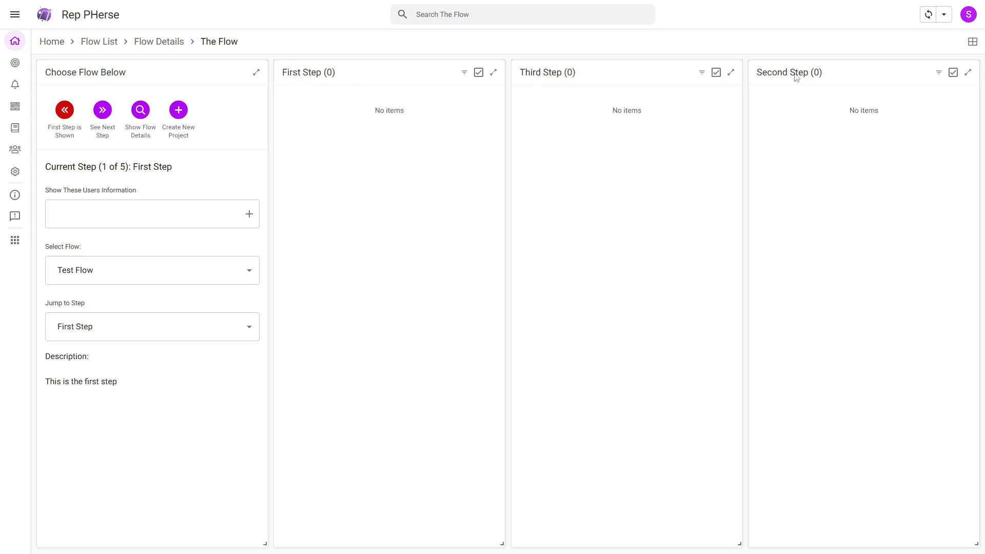
left_click(104, 113)
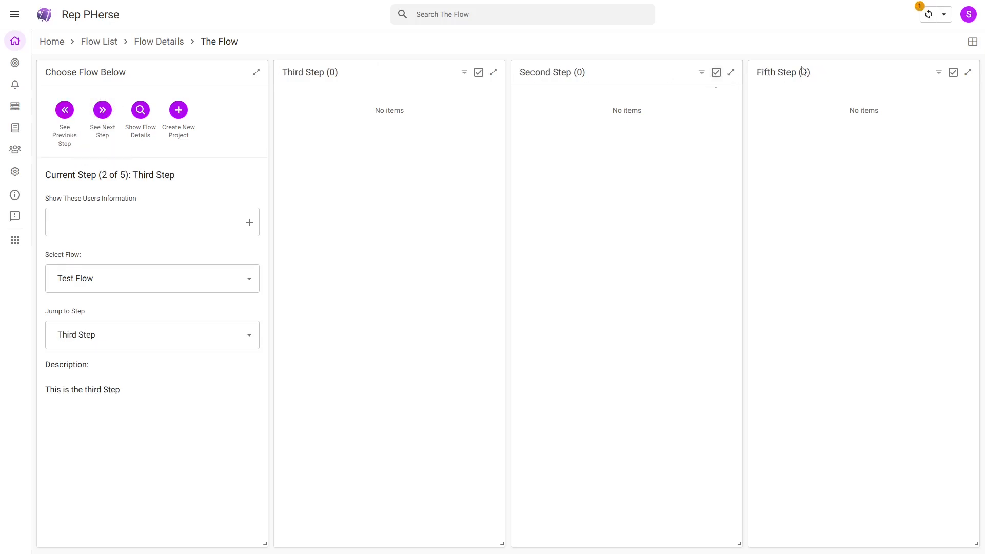
left_click(103, 110)
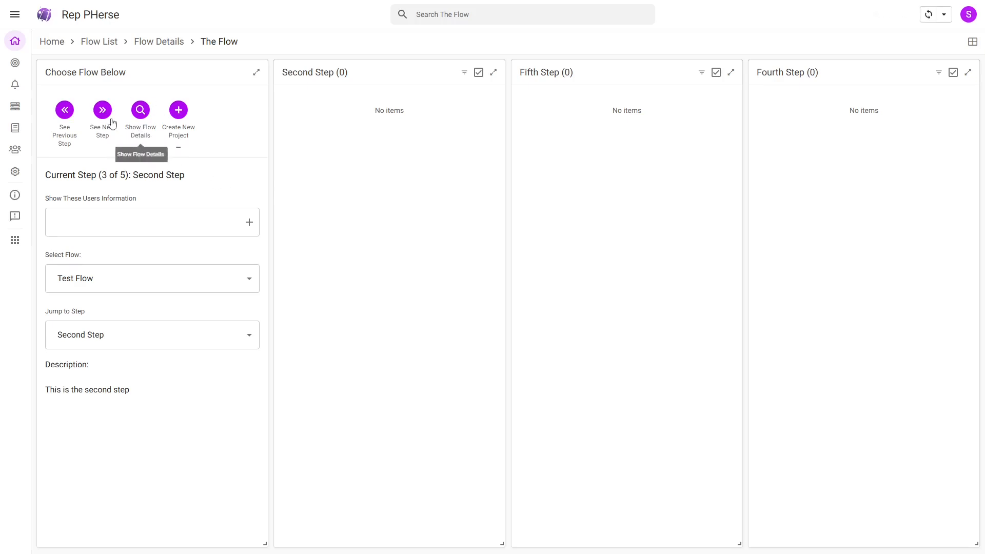
Step: Return to the flow details and move Second Step above Third Step and Fourth Step above Fifth Step
left_click(137, 111)
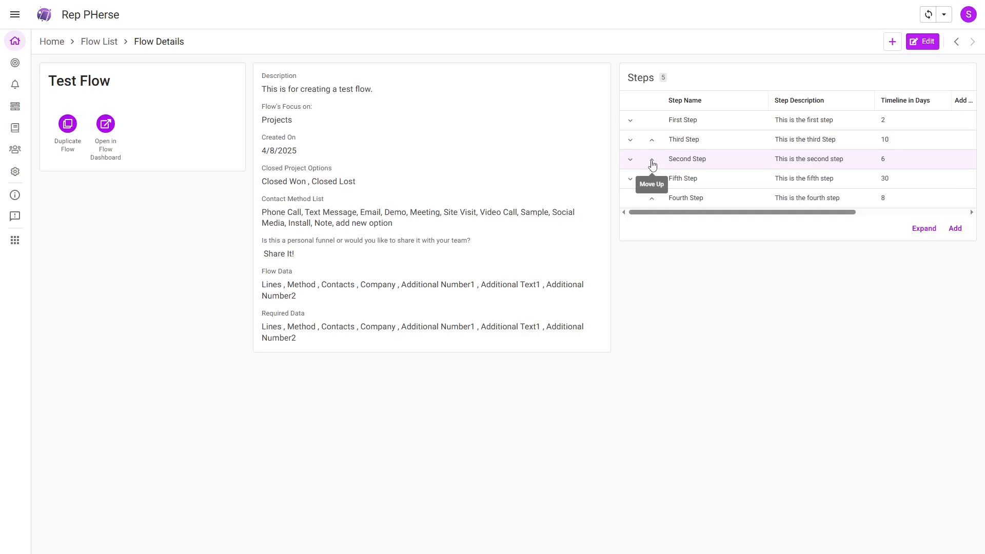
left_click(652, 163)
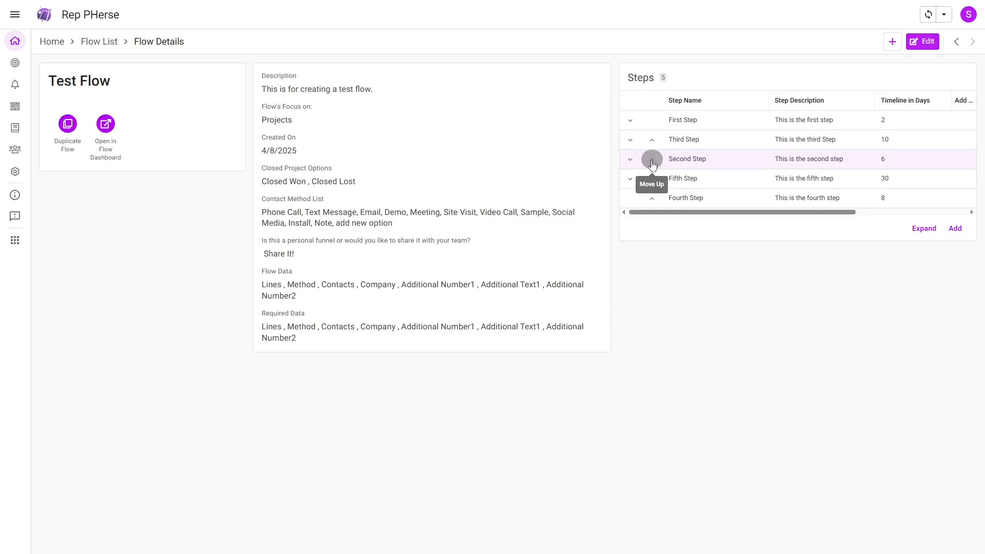
left_click(653, 202)
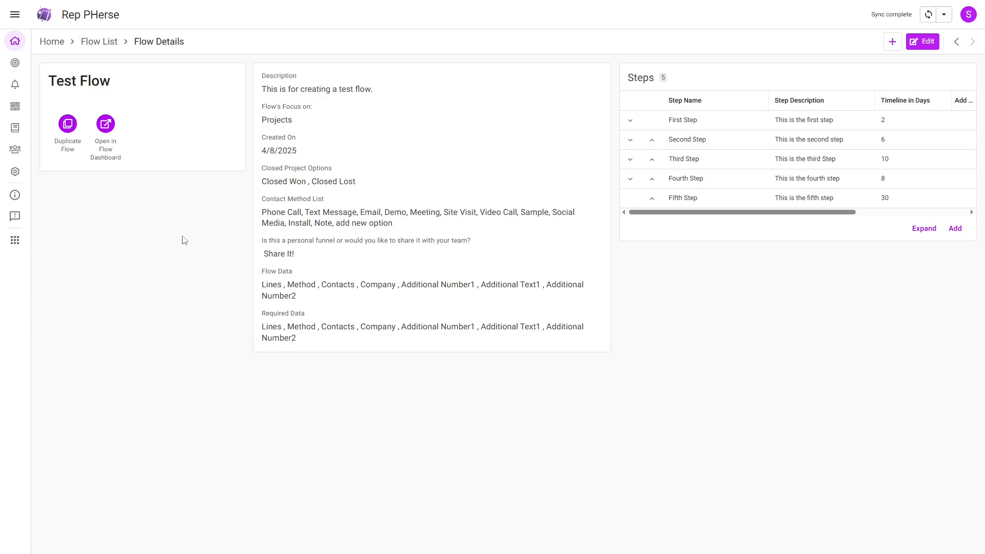
Step: Open Test Flow in the flow dashboard again and jump to First Step
left_click(106, 126)
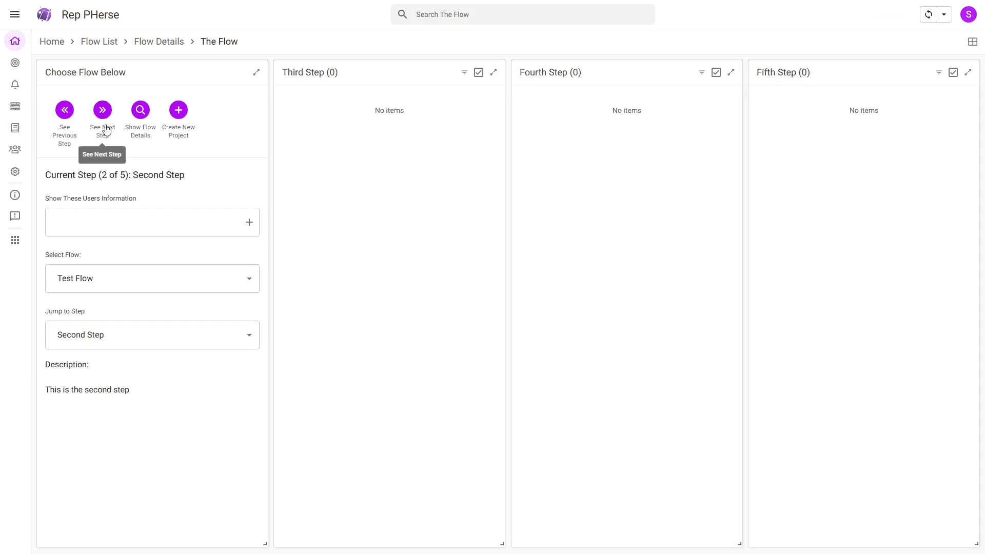
left_click(118, 339)
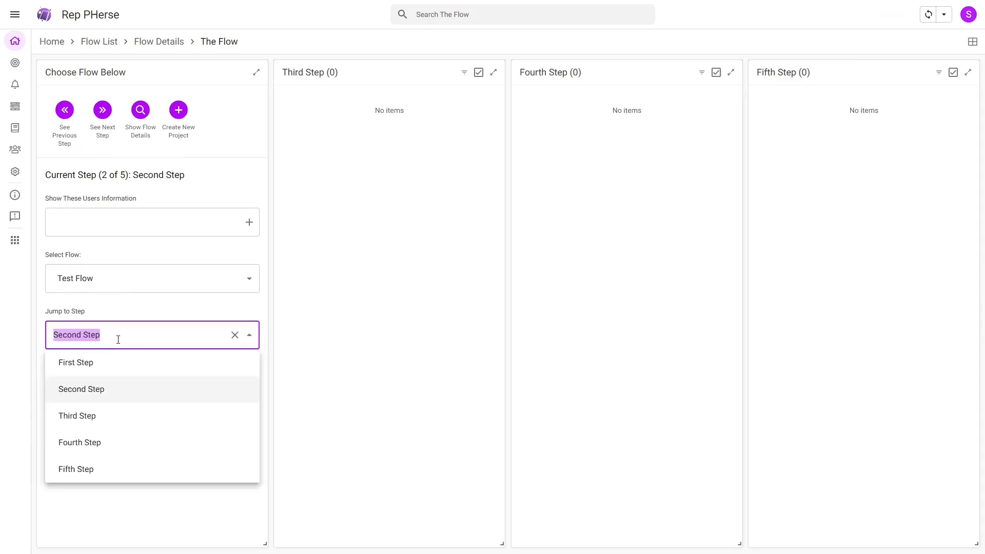
left_click(96, 364)
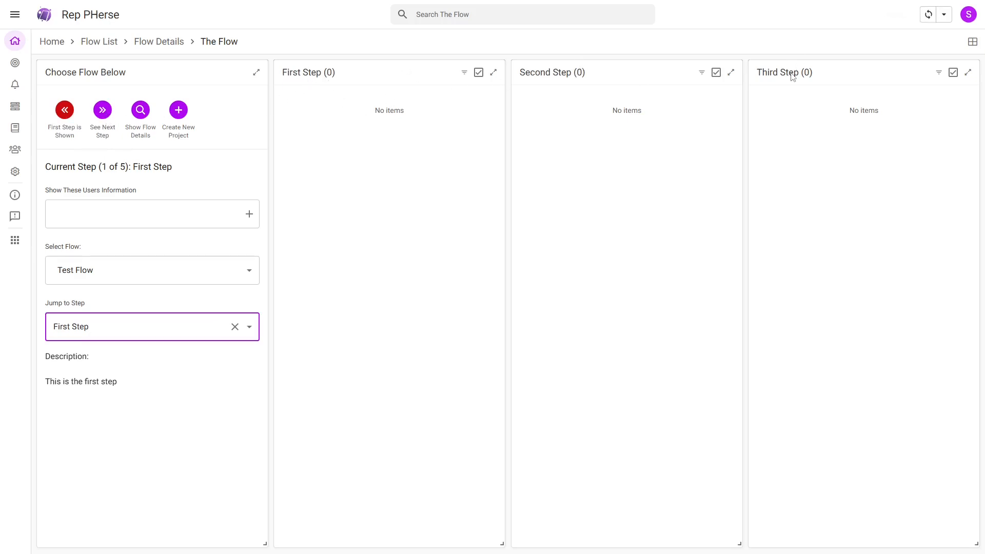
Step: Advance the dashboard view to Third Step and go back to First Step
left_click(101, 113)
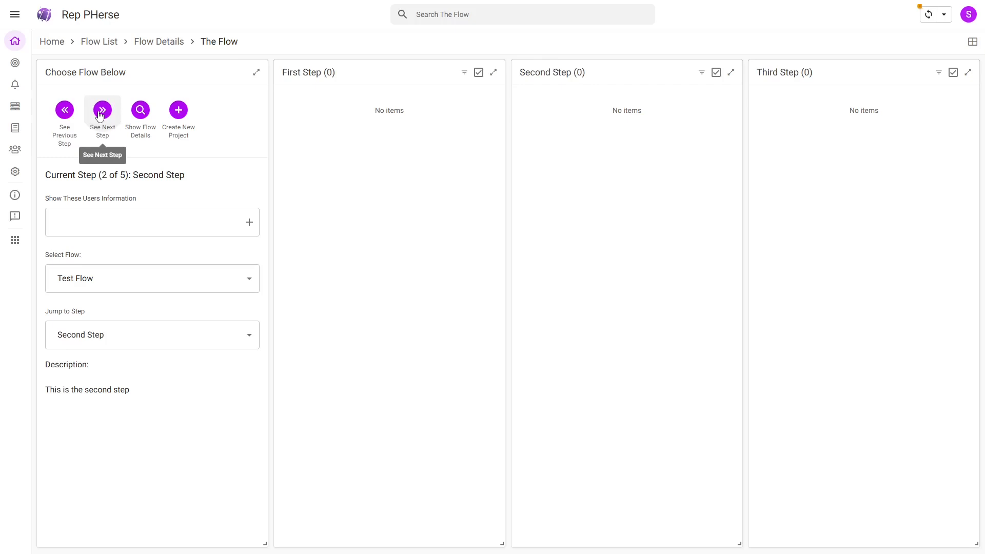
left_click(100, 113)
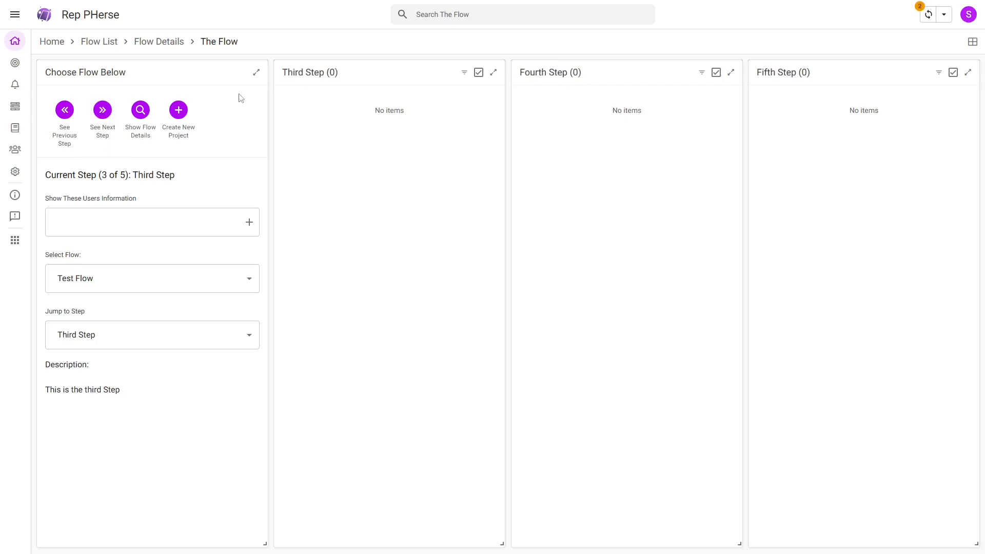
left_click(64, 113)
left_click(65, 113)
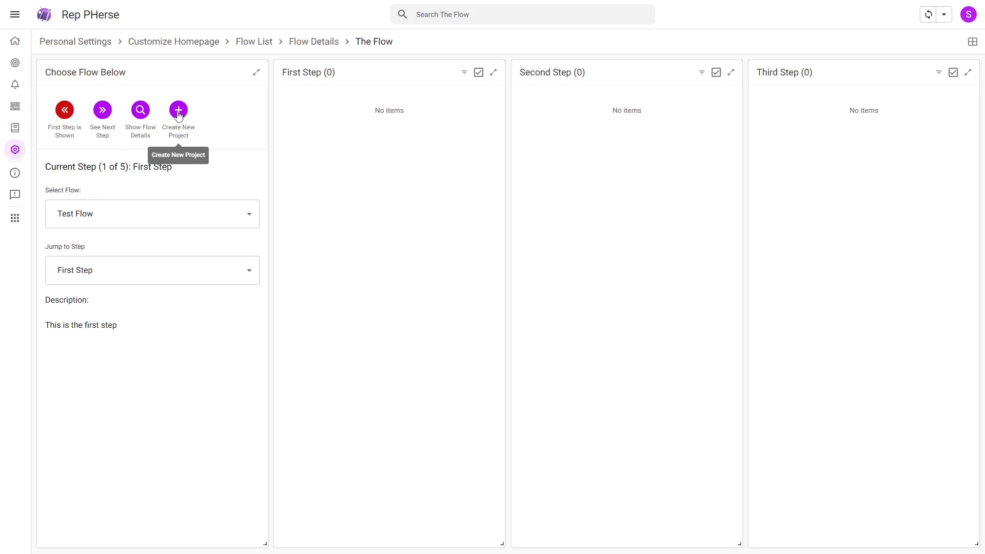
Step: Start a project titled "Create our first project", described as "This is a longer version of the title. To say that we are creating a new project."
left_click(179, 112)
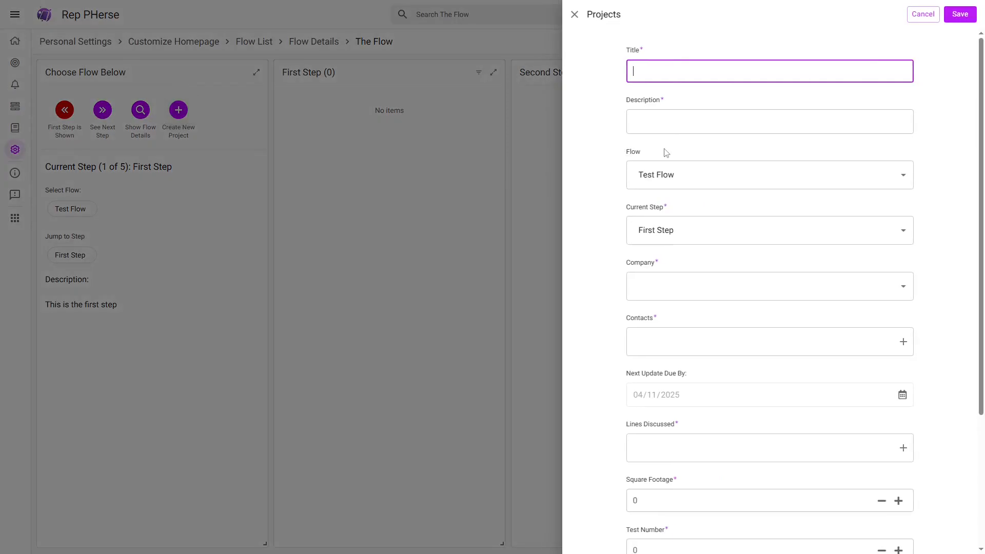
type("Create your first project")
key("Tab")
type("T")
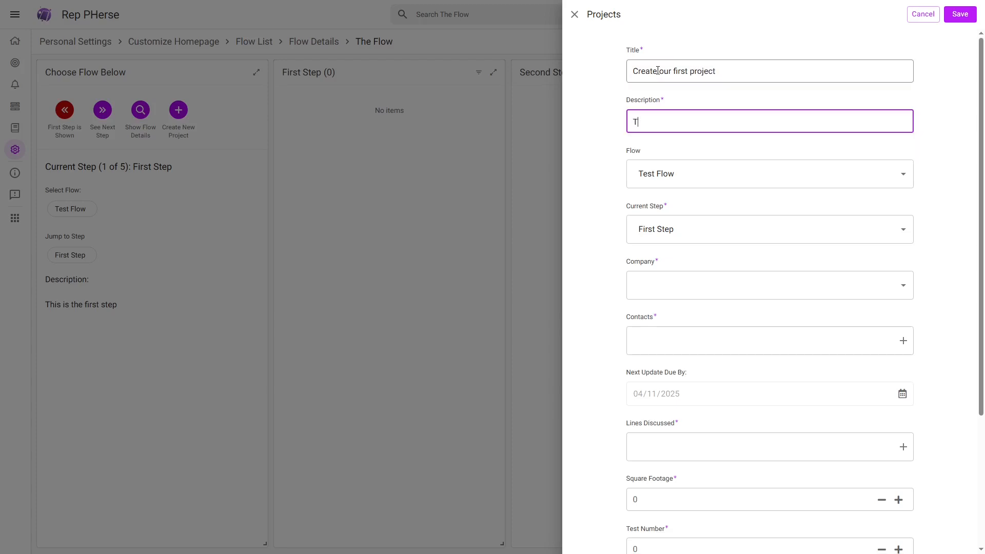
type("his is a longer version of the tit.e.  To say that we are crea")
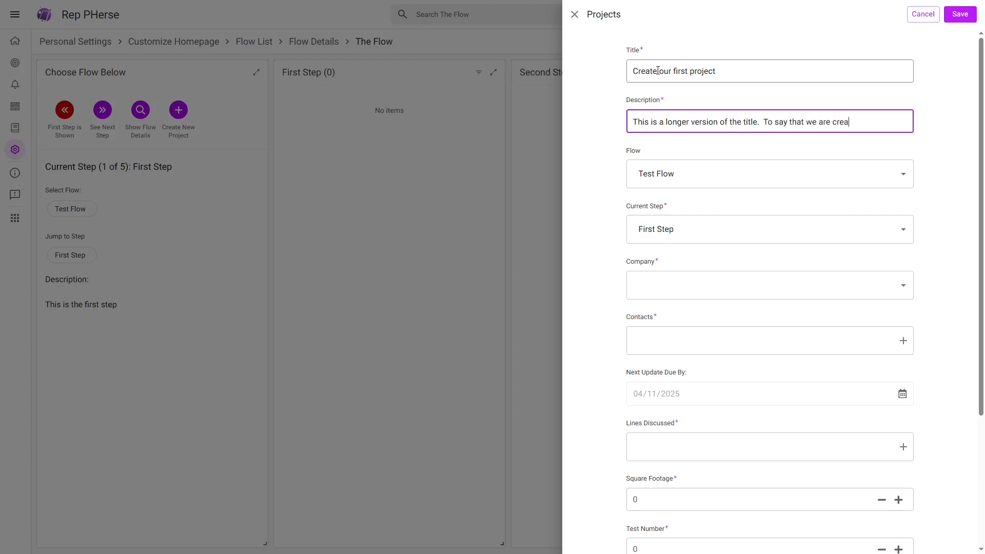
type("ting a new project.")
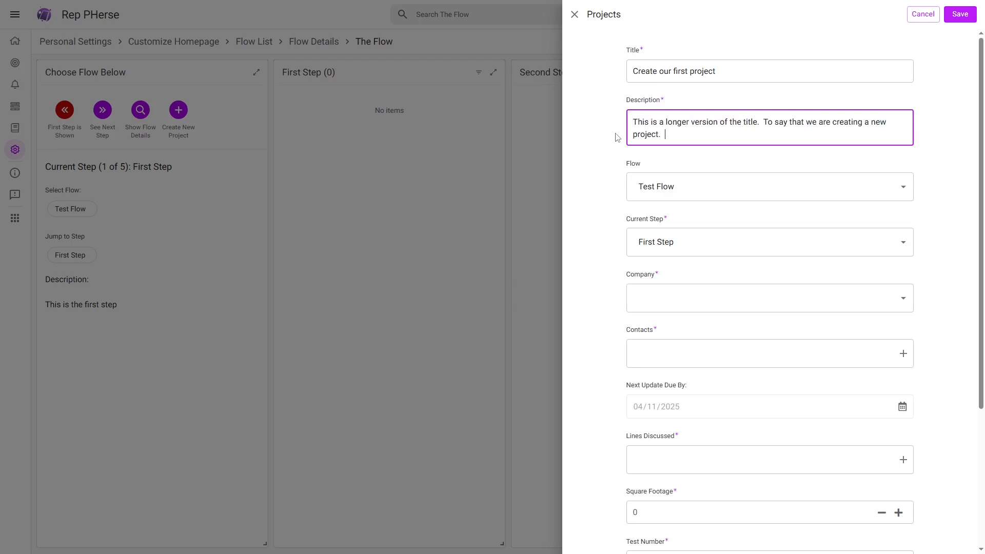
left_click(618, 104)
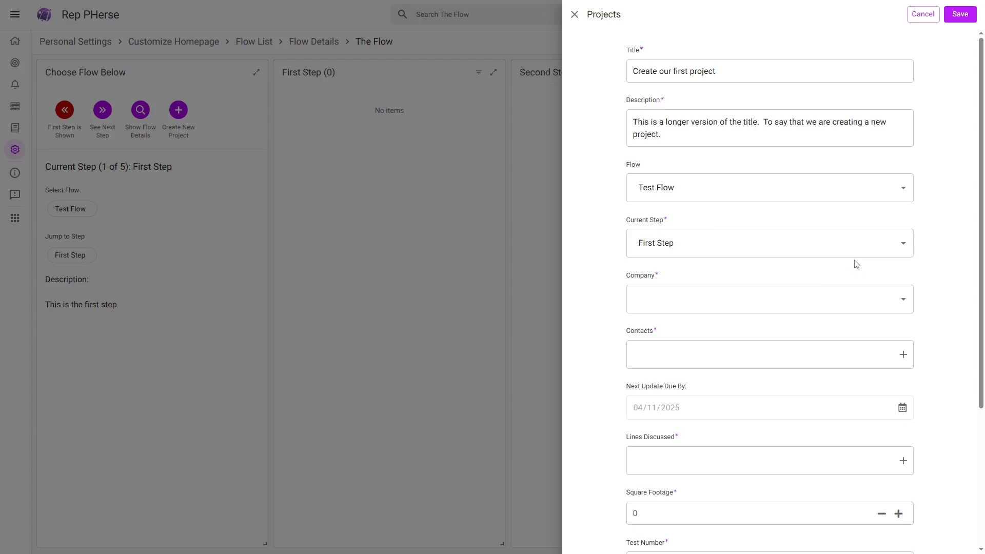
Step: Review the Current Step choices, keep First Step, and set the project's company to Retail Company A
left_click(701, 246)
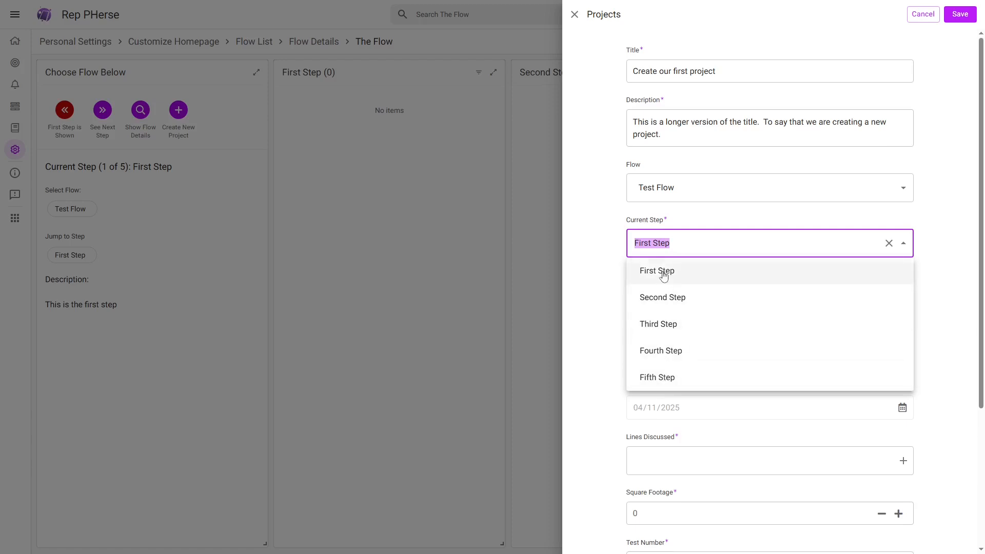
left_click(607, 233)
left_click(612, 248)
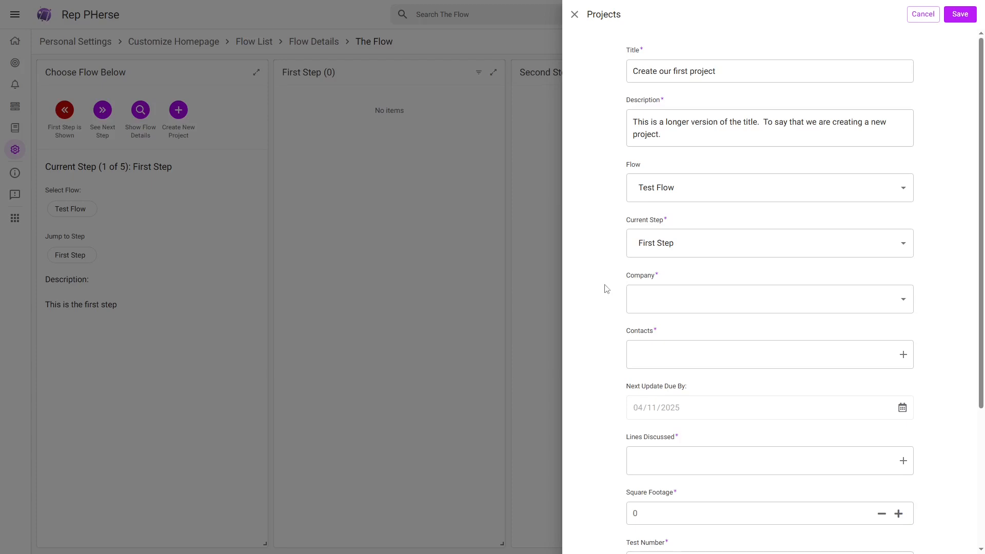
left_click(677, 294)
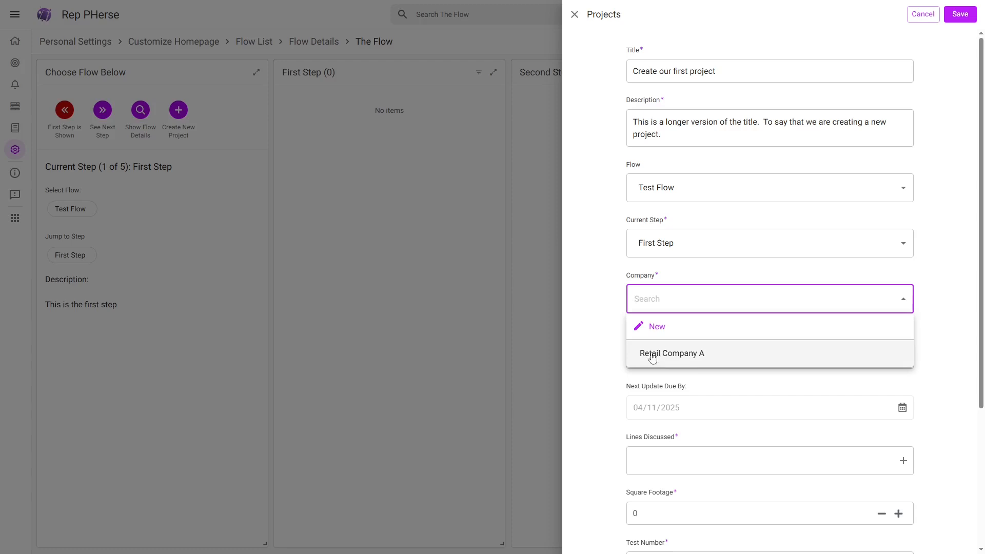
left_click(734, 358)
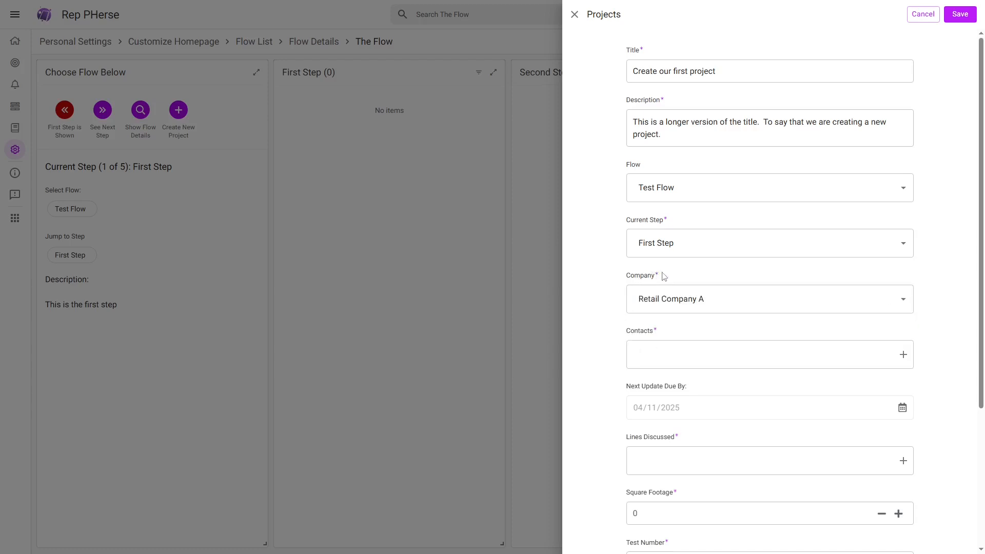
Step: Add the first three listed people as the project's contacts
left_click(659, 353)
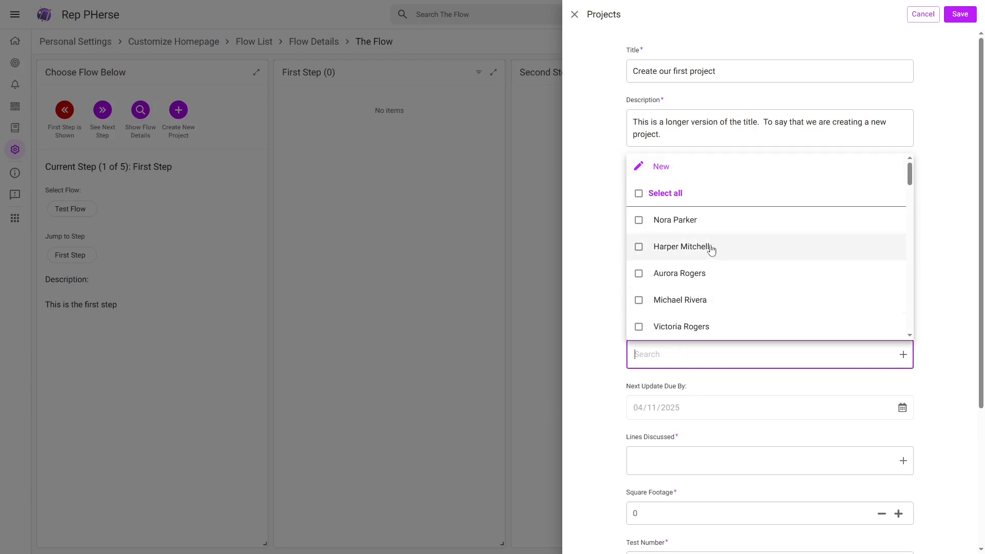
left_click(638, 247)
left_click(638, 220)
left_click(639, 273)
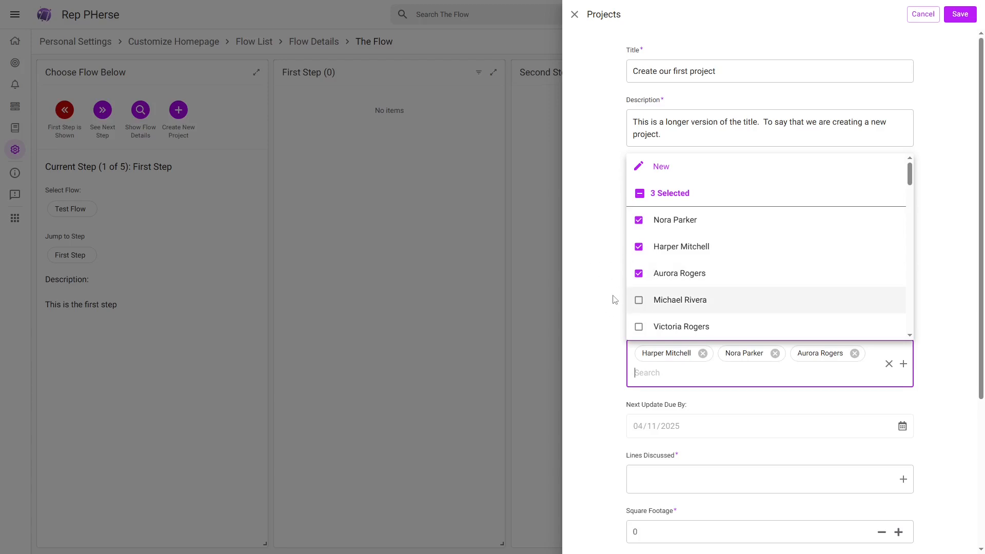
left_click(615, 295)
Step: Set the project's Lines Discussed to Made A
scroll(619, 349, "down", 1)
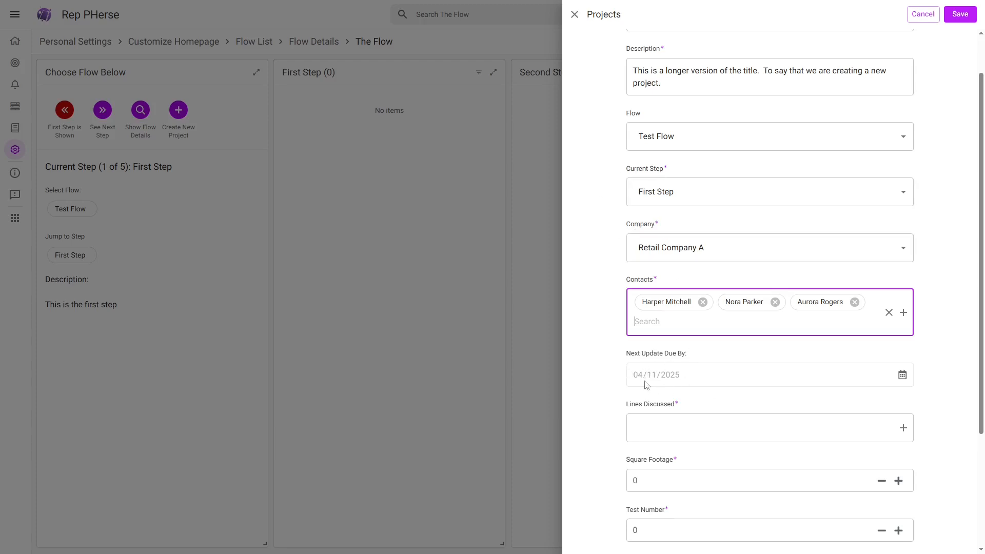
scroll(654, 399, "down", 1)
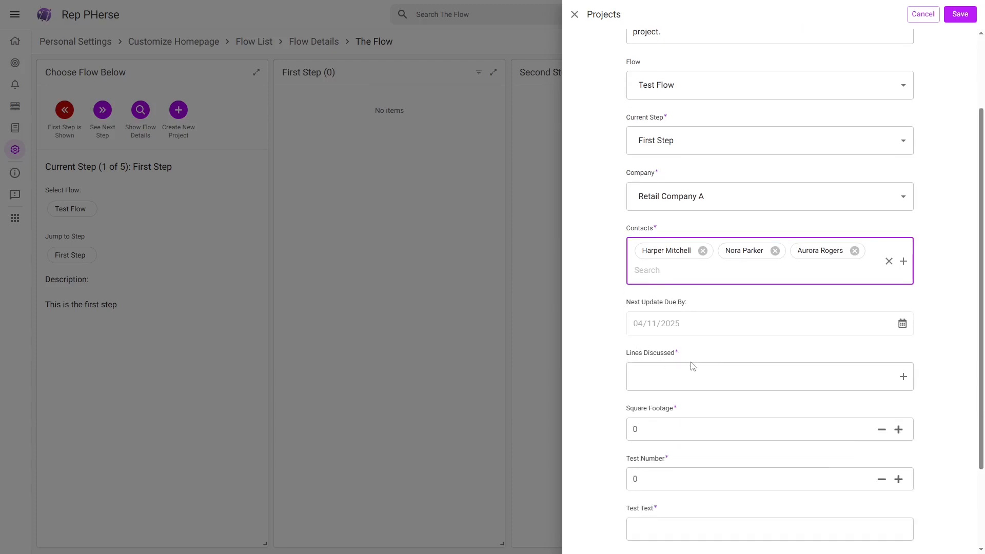
left_click(672, 386)
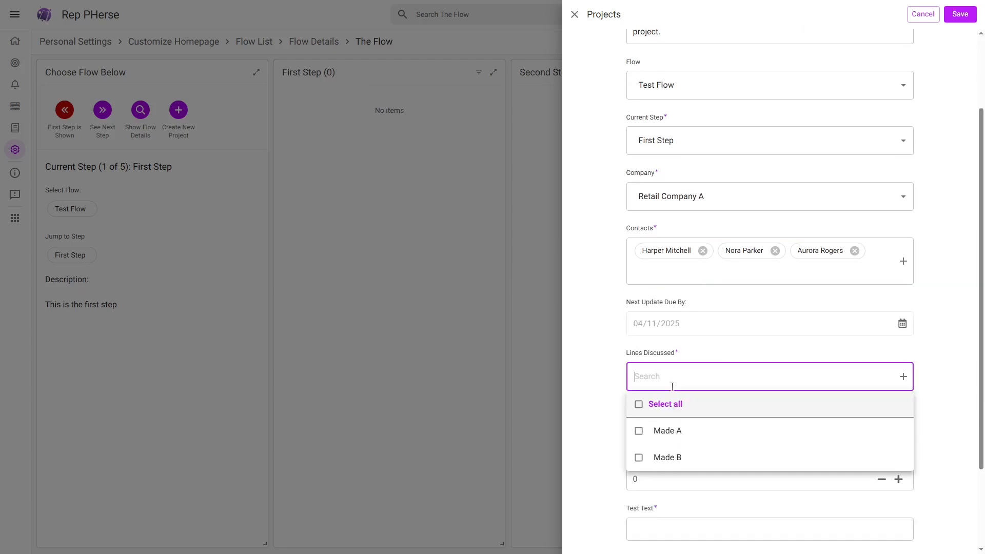
left_click(672, 435)
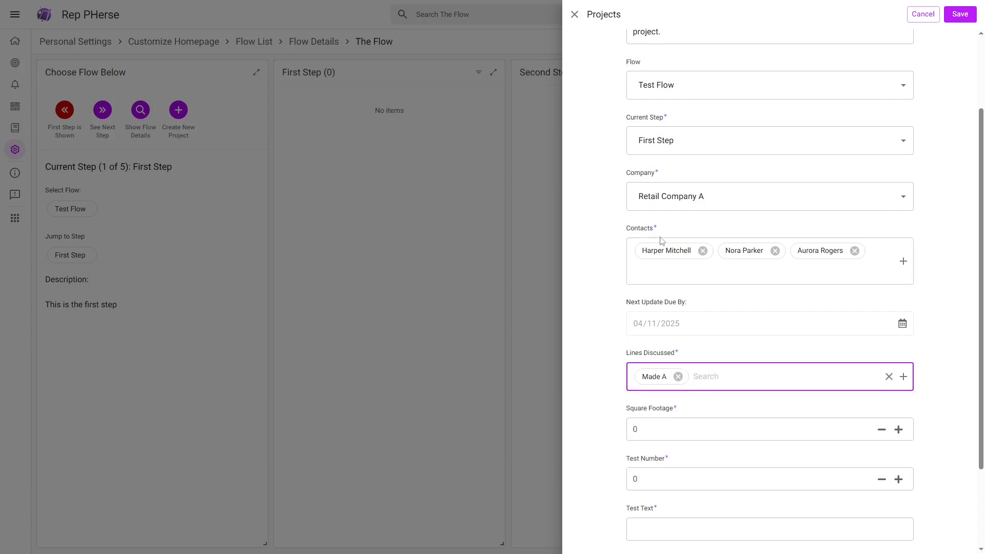
left_click(612, 368)
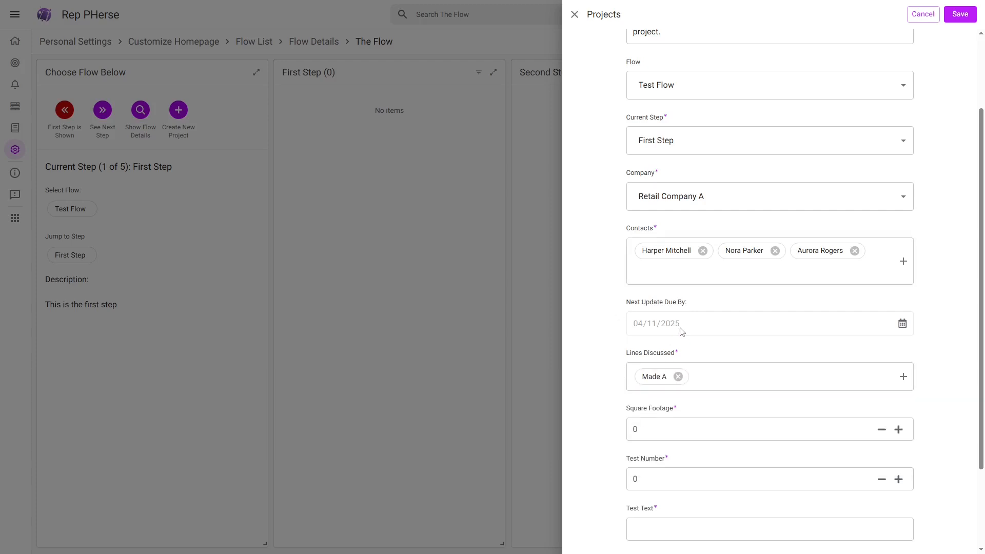
Step: Set the project's Square Footage to 7000 and its Test Number to 1
left_click(656, 429)
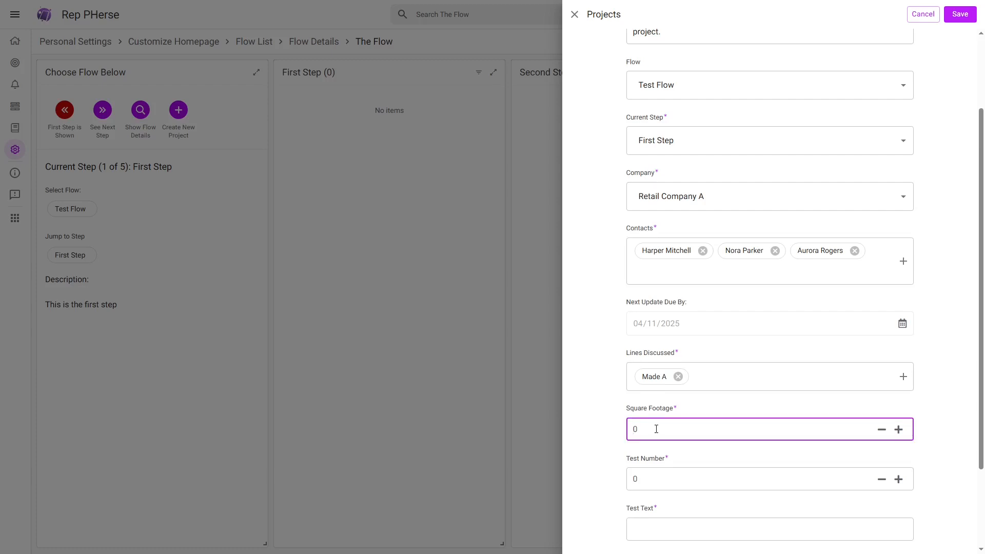
type("65465")
key("BackSpace")
double_click(633, 429)
type("7000")
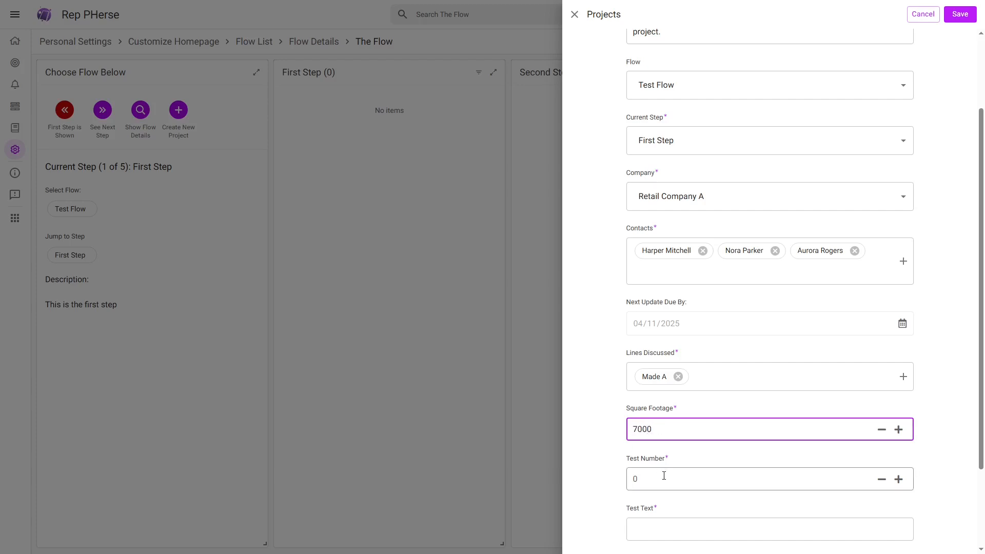
left_click(664, 476)
type("1")
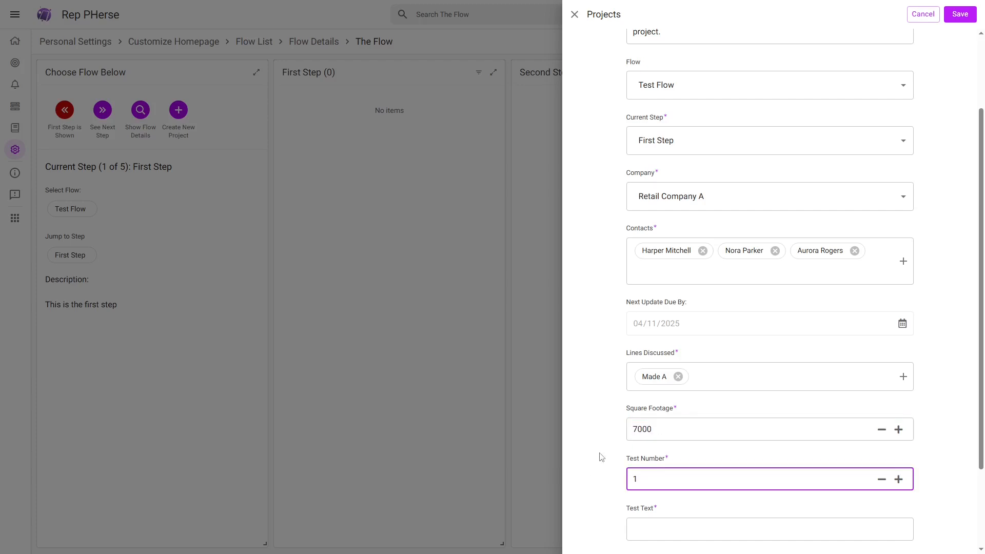
left_click(598, 455)
Step: Enter "Some text" as the project's Test Text
scroll(598, 455, "down", 2)
left_click(670, 428)
type("S")
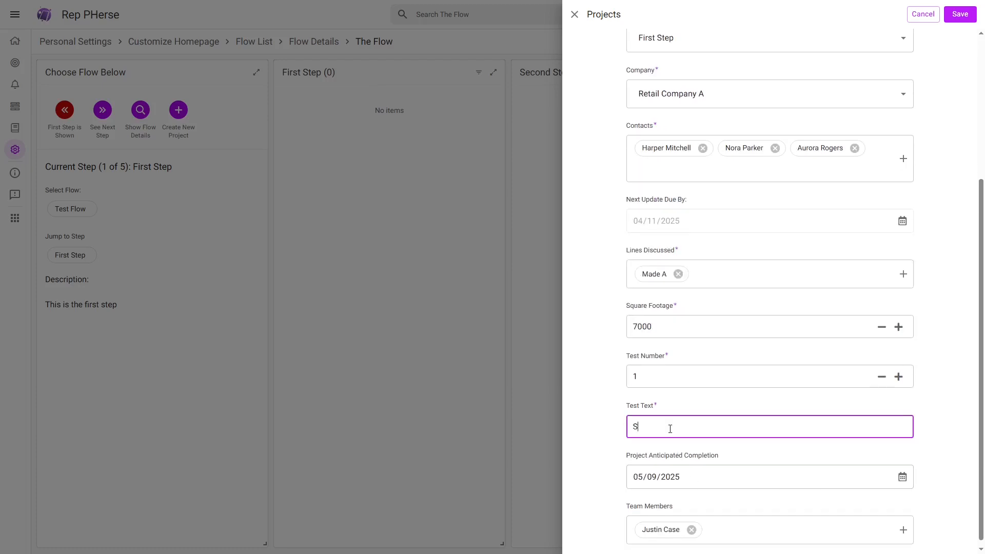
type("ome text")
left_click(592, 339)
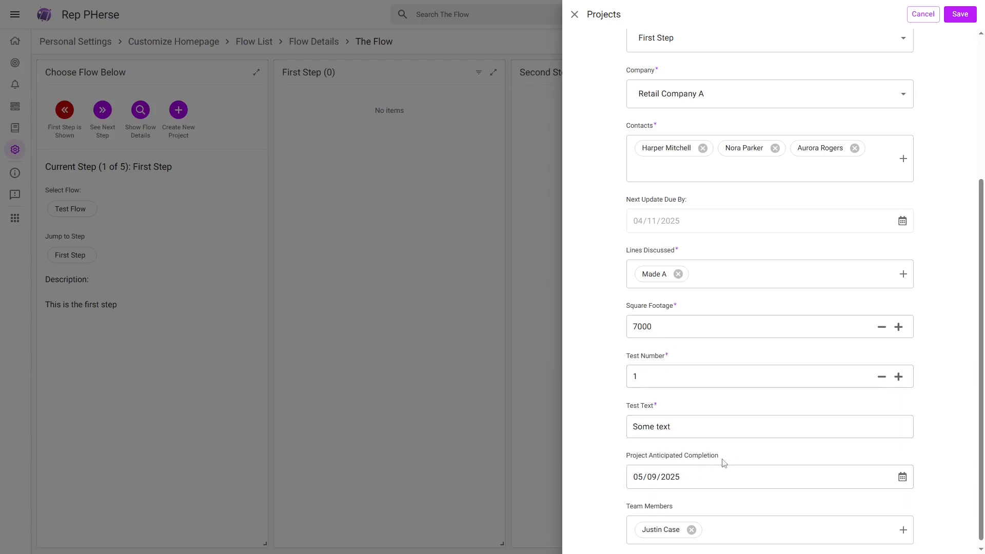
Step: Check the Project Anticipated Completion date and Team Members without changing them, and save the project
scroll(721, 463, "down", 1)
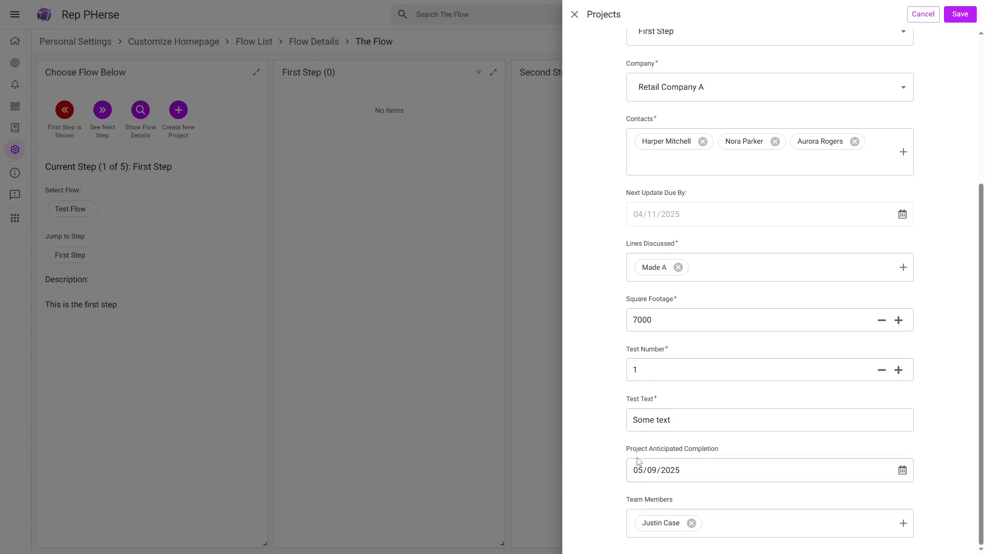
left_click(717, 470)
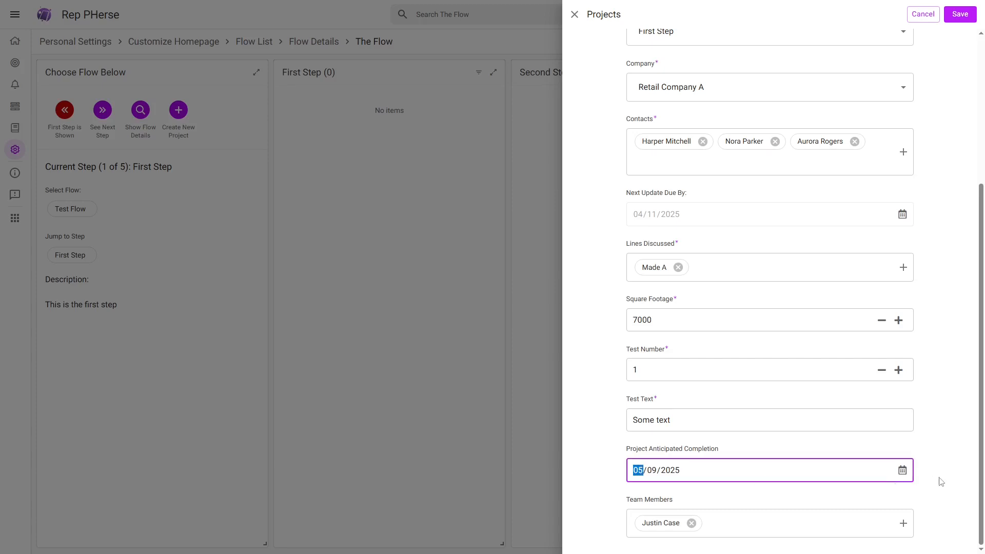
left_click(902, 471)
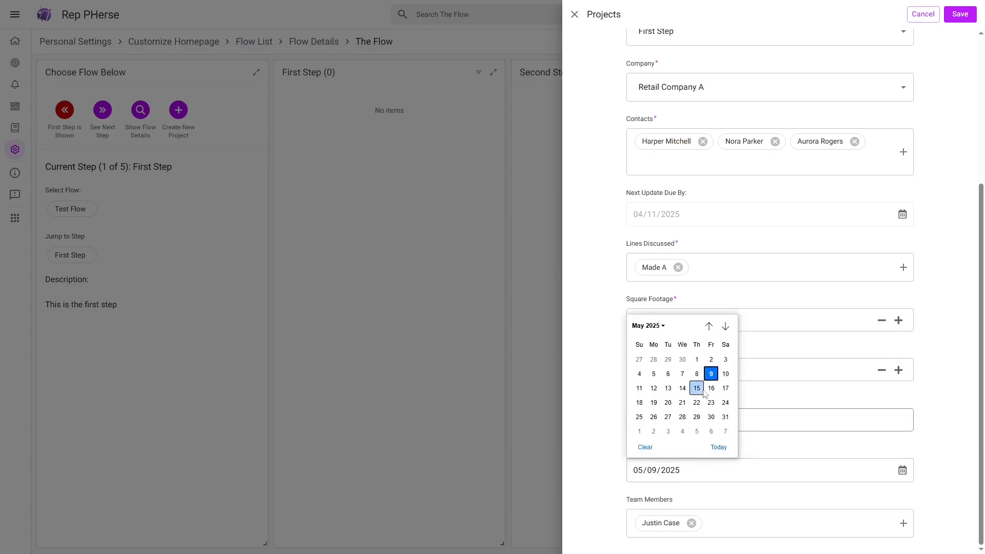
left_click(651, 469)
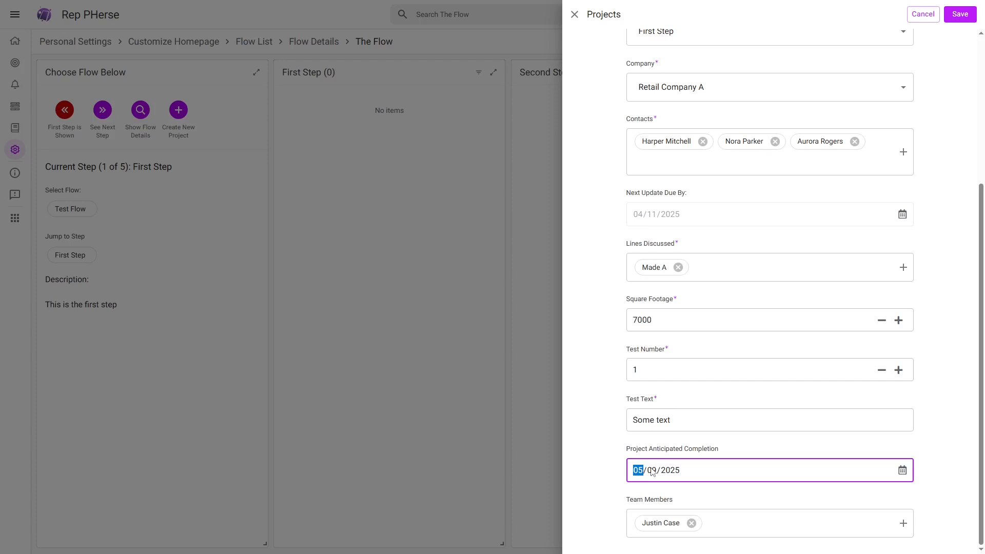
left_click(725, 523)
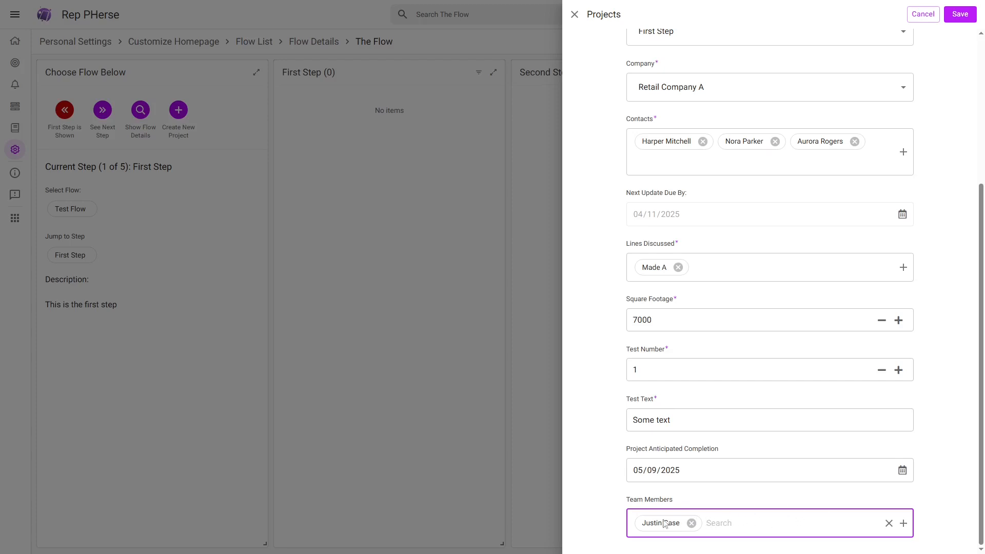
left_click(609, 506)
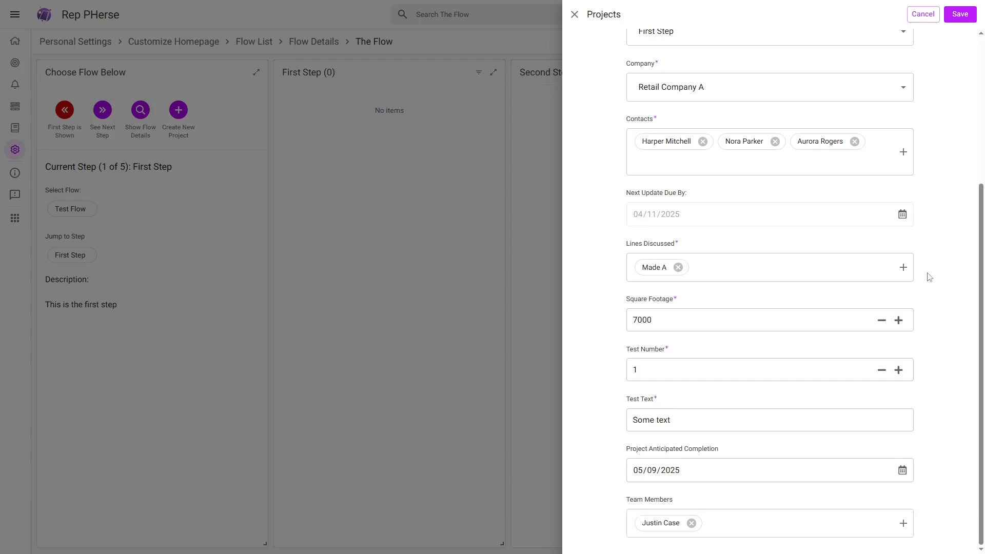
left_click(961, 16)
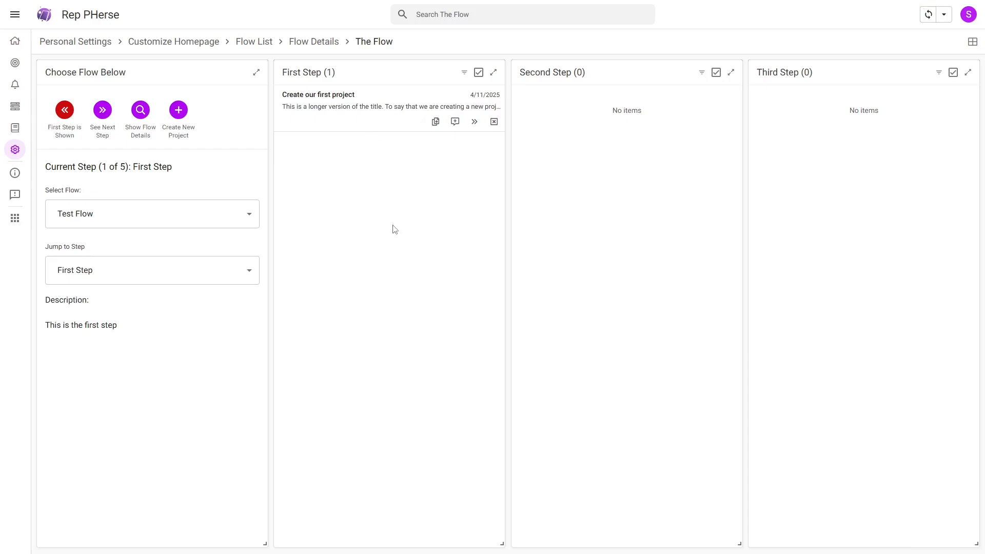
Step: View the closing outcomes offered for the project in First Step and leave the project open
left_click(494, 122)
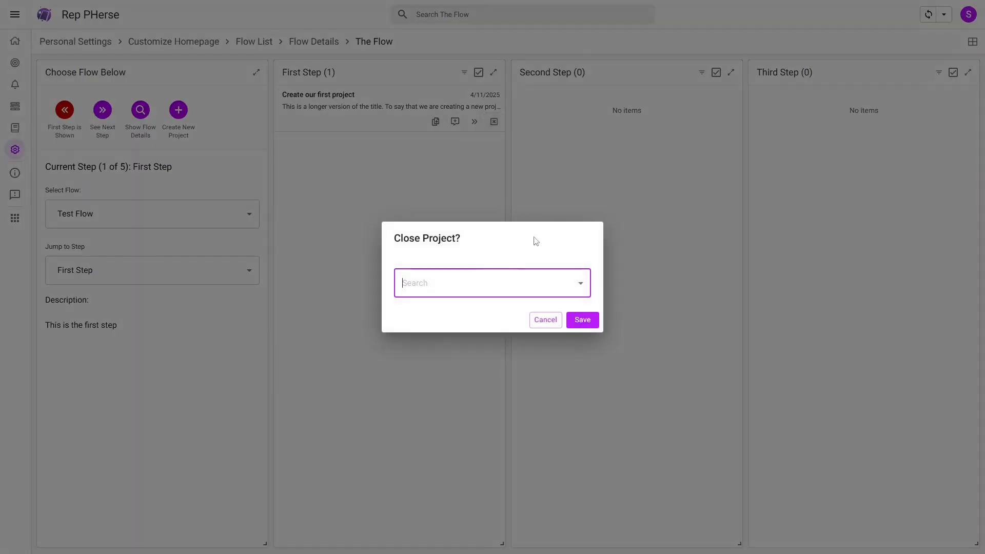
left_click(469, 280)
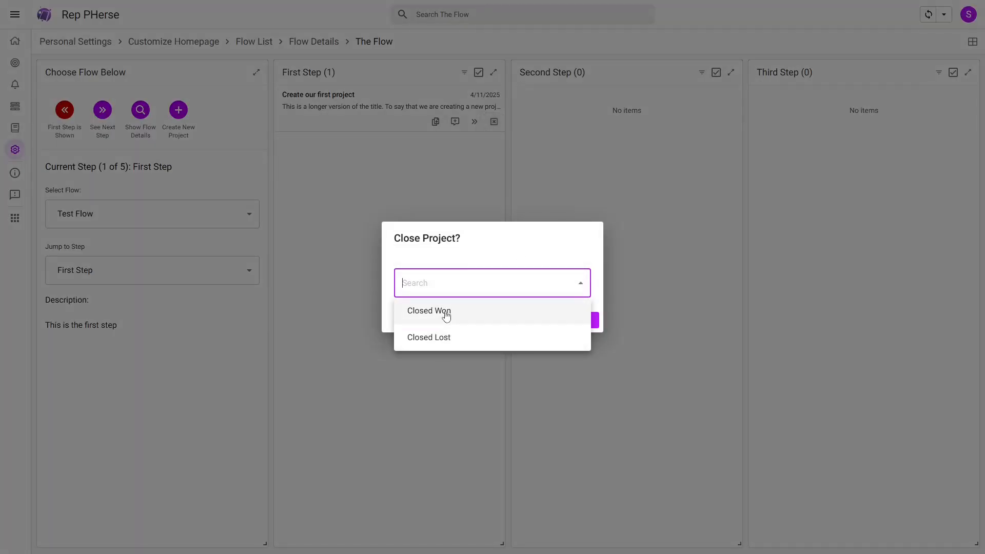
left_click(468, 204)
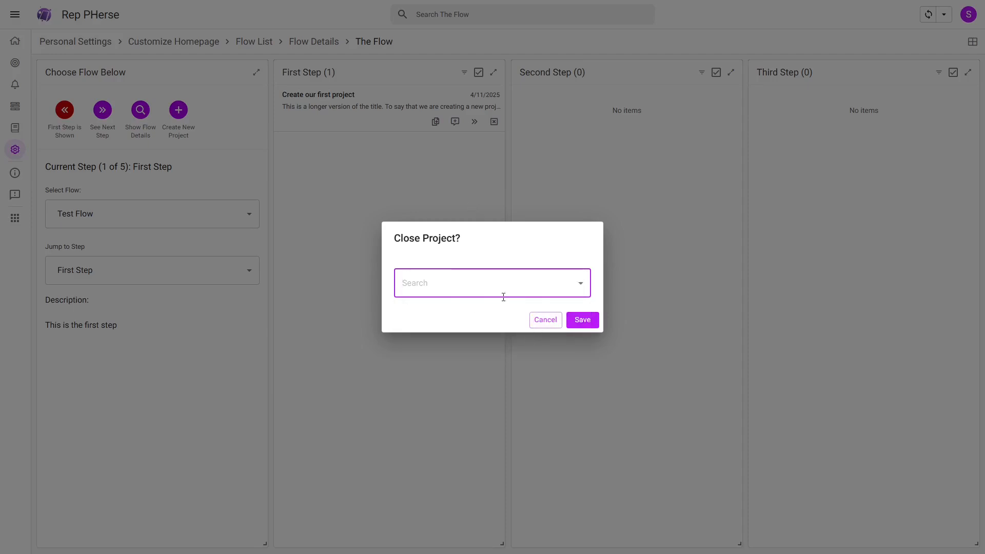
left_click(542, 323)
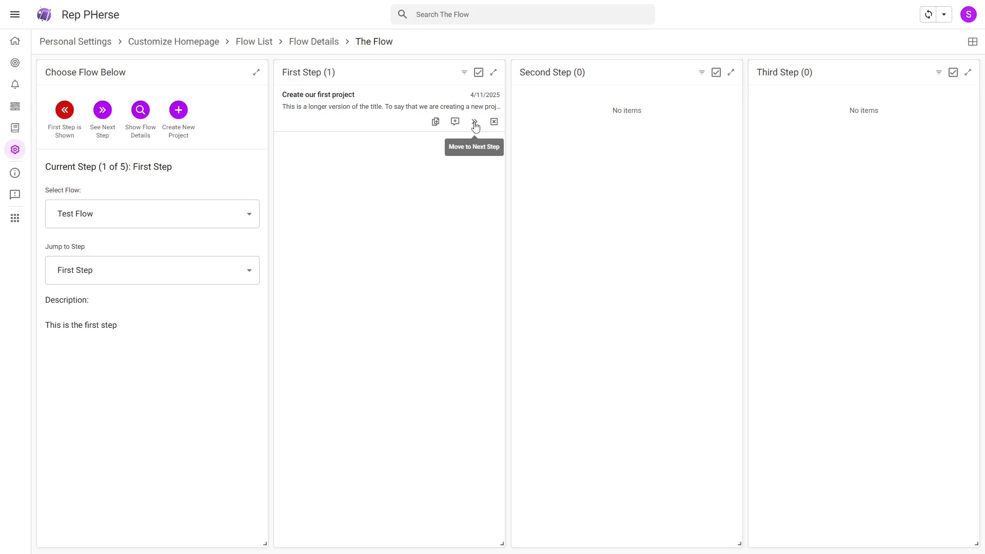
Step: Move "Create our first project" from First Step to Second Step, on to Third Step, and back to Second Step
left_click(474, 123)
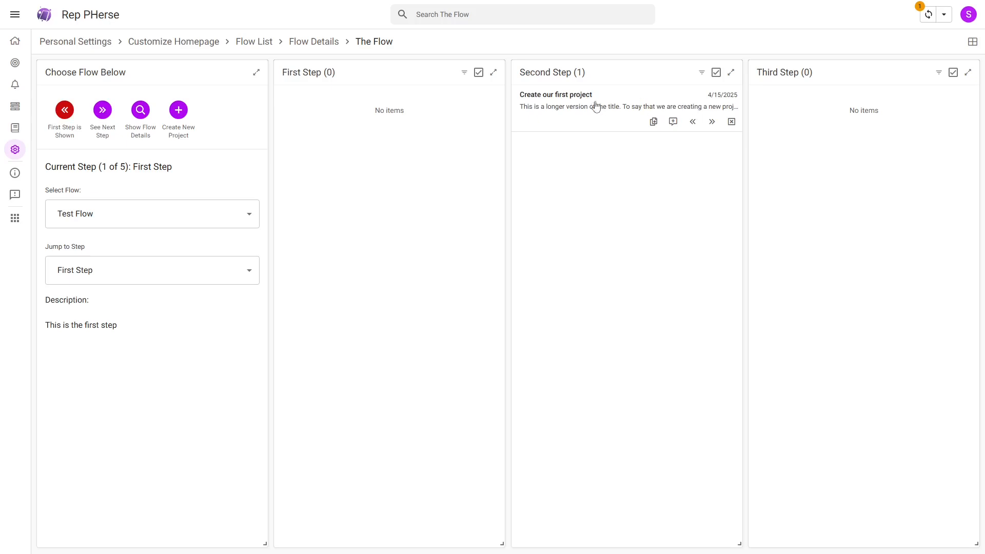
left_click_drag(571, 110, 709, 112)
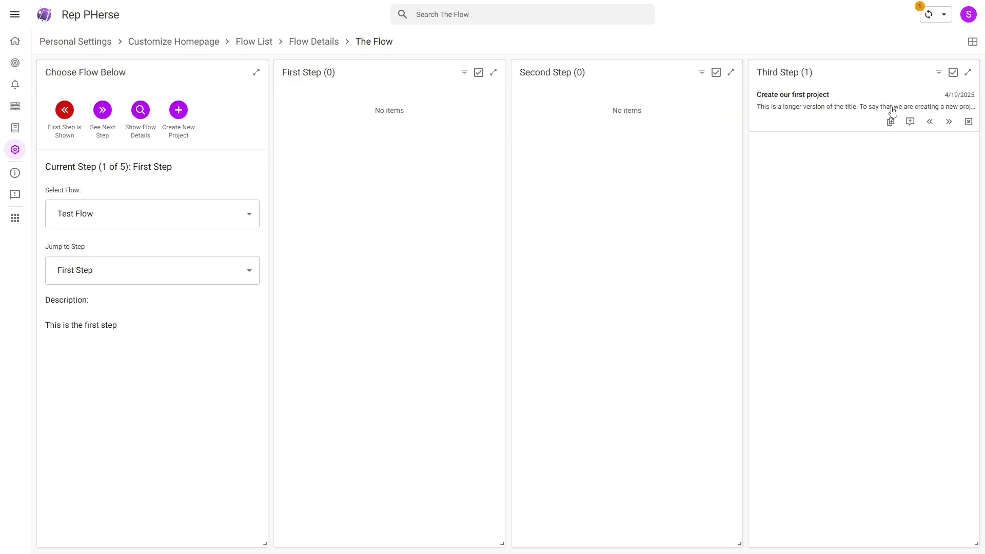
left_click_drag(908, 106, 778, 112)
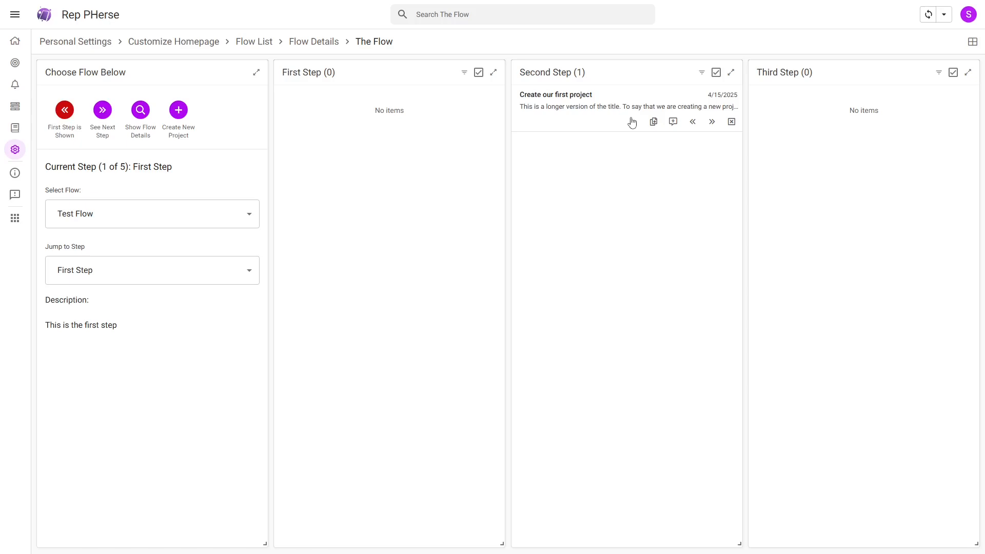
Step: Save the comment "Add a comment to this project" on the Second Step project with the method "add new option"
left_click(673, 123)
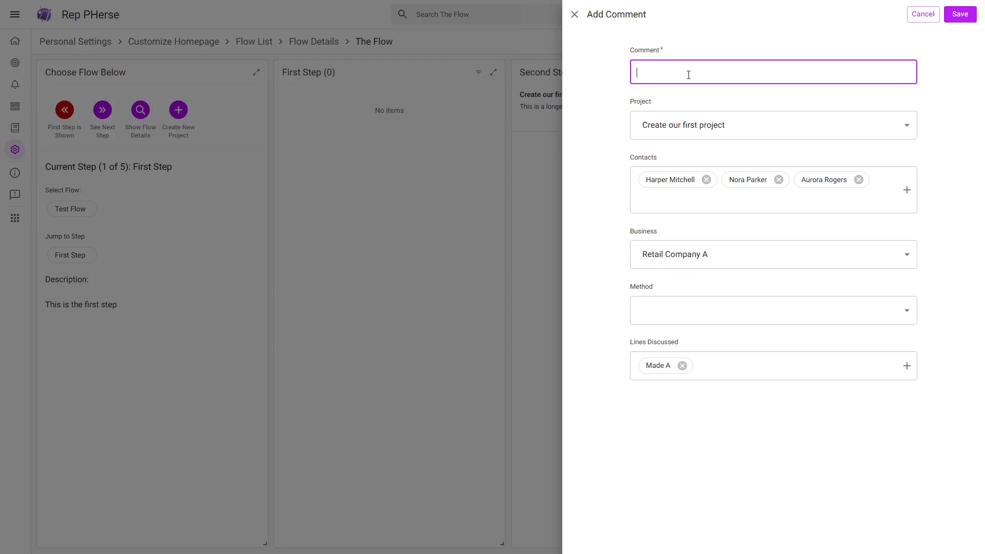
type("Add a ")
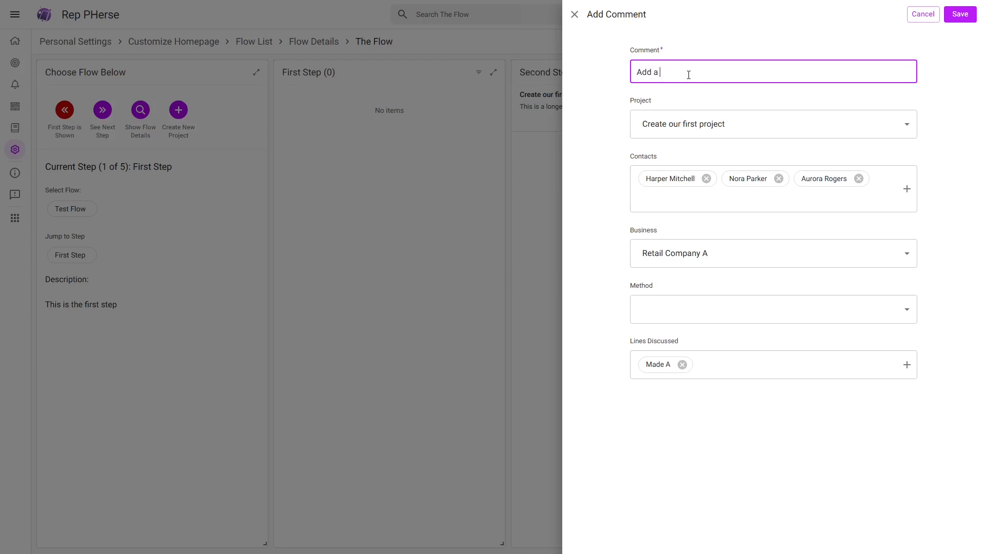
type("comment to this project")
left_click(761, 301)
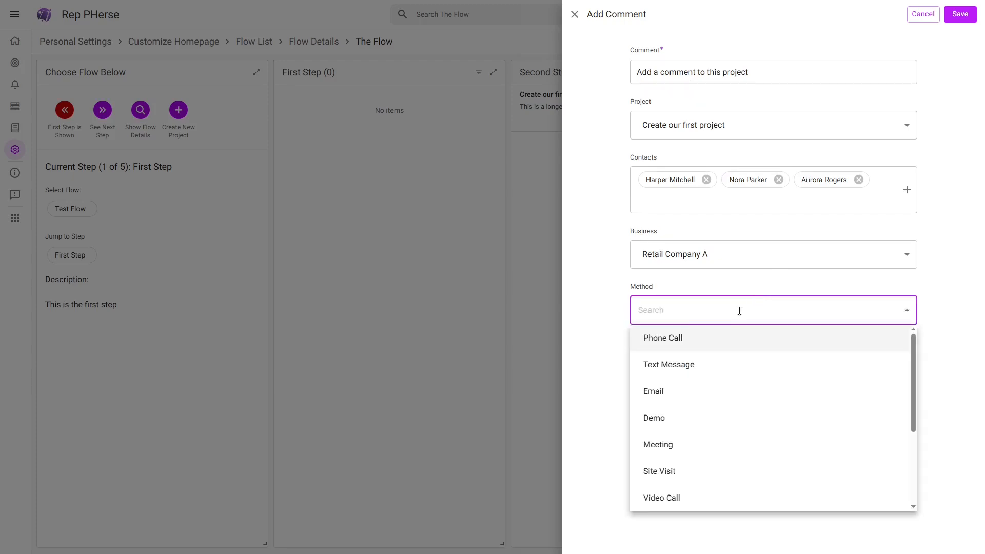
scroll(685, 359, "down", 3)
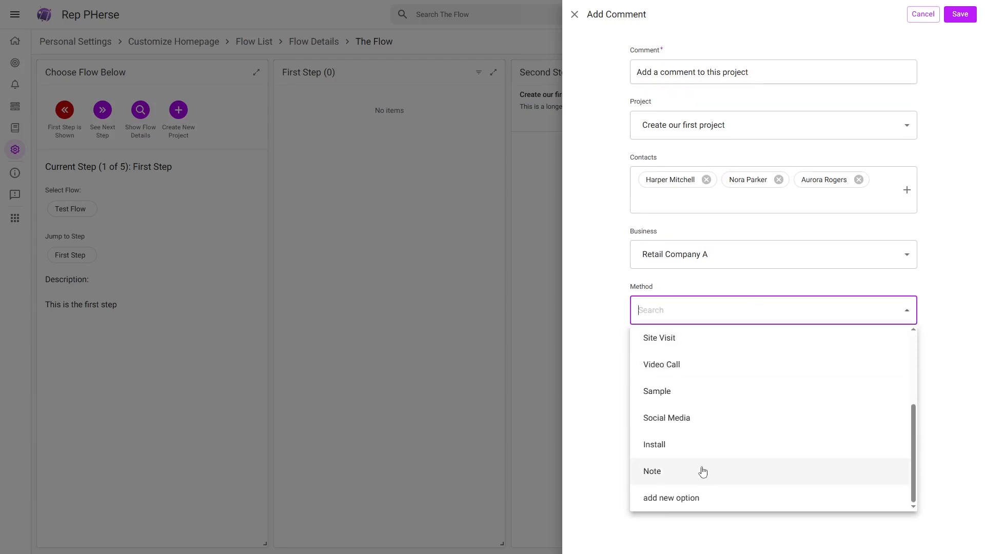
left_click(682, 499)
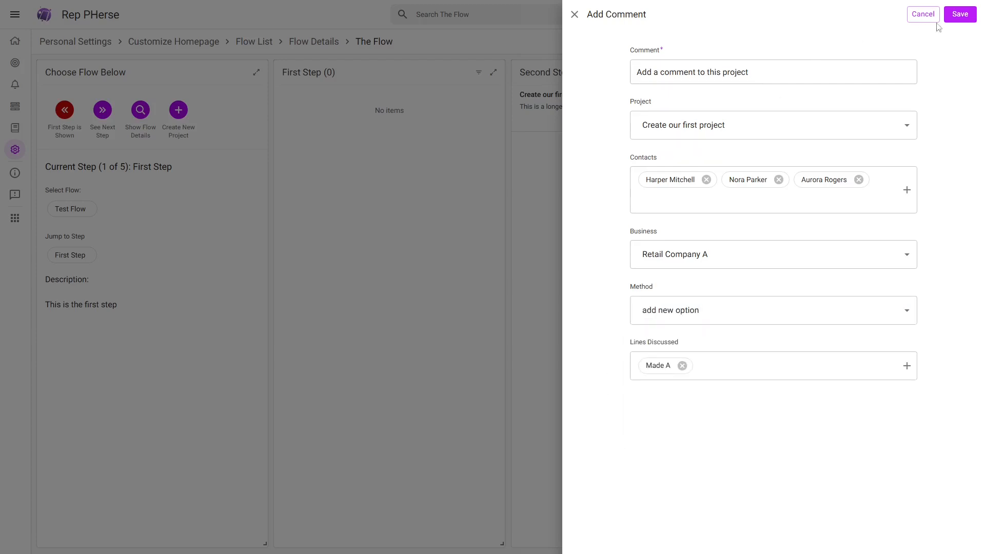
left_click(956, 19)
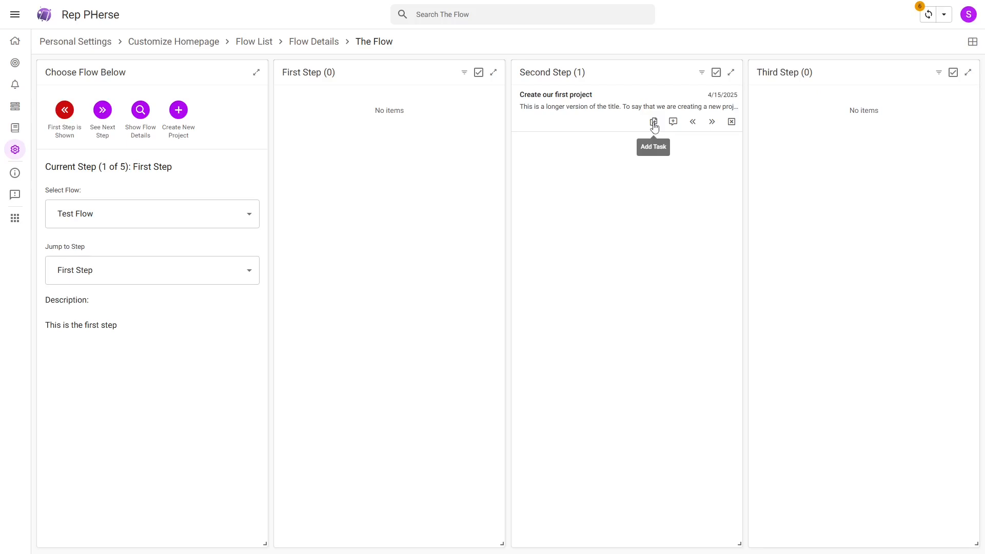
Step: Begin a task for "Create our first project" with the text "Do something" and the Phone Call method
left_click(655, 126)
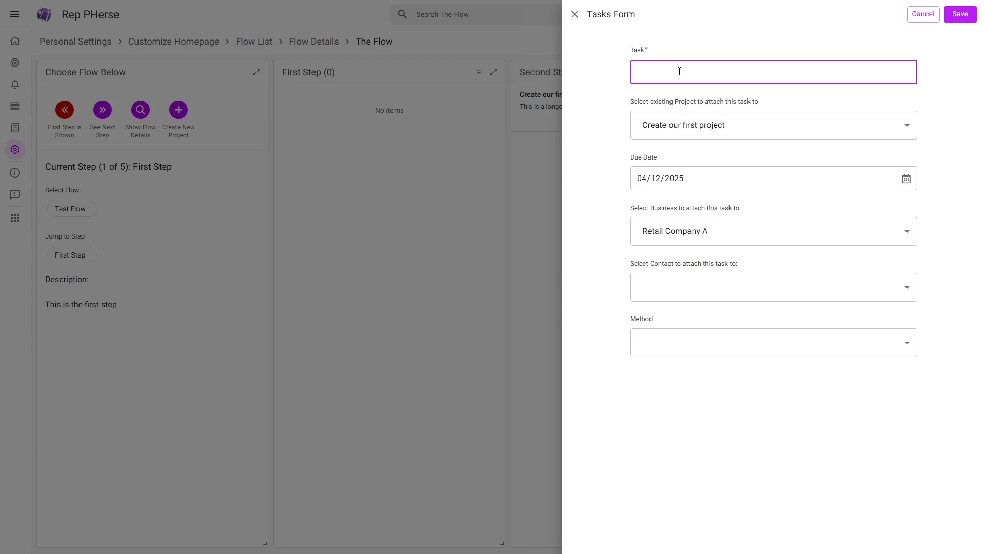
type("Do something")
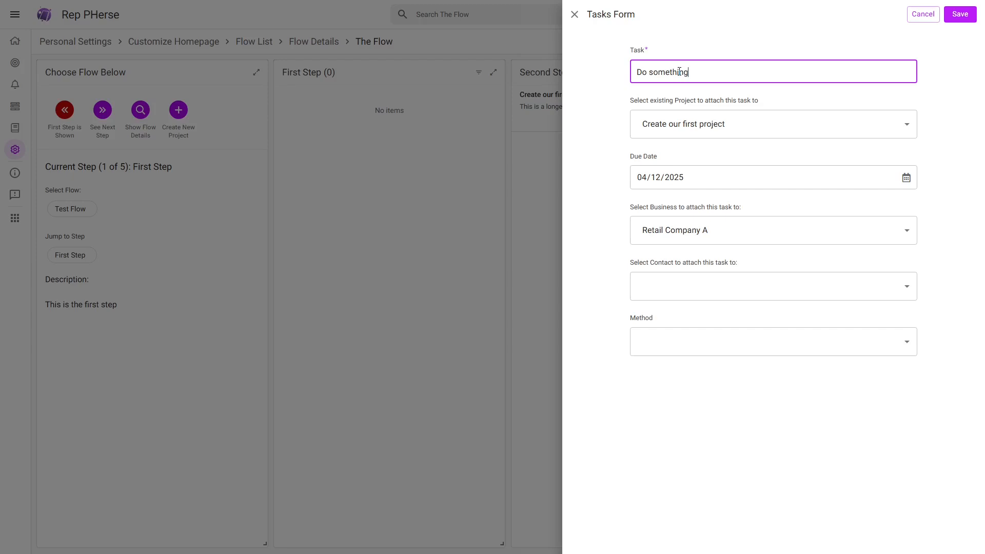
left_click(691, 338)
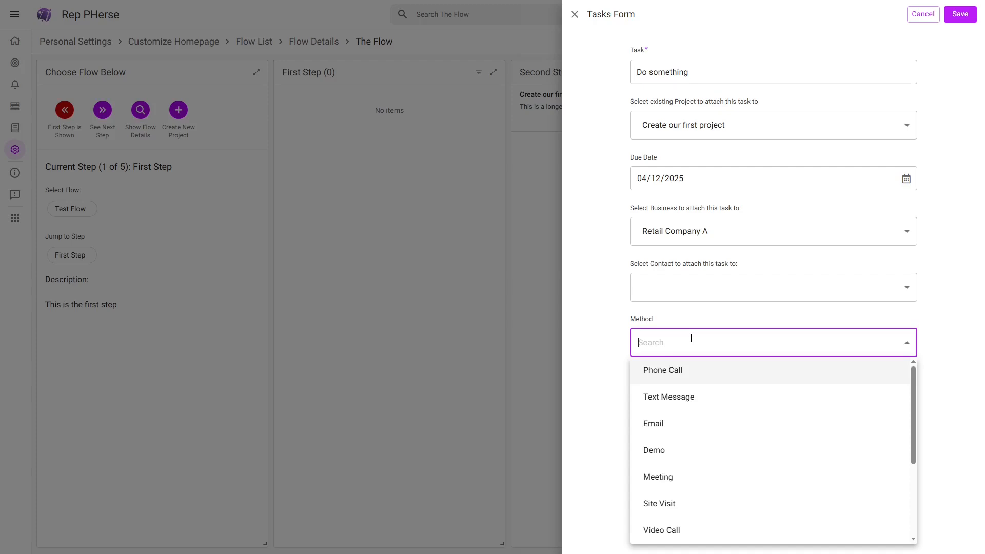
left_click(666, 374)
Step: Replace the task's text with "Call talk about something."
left_click(699, 72)
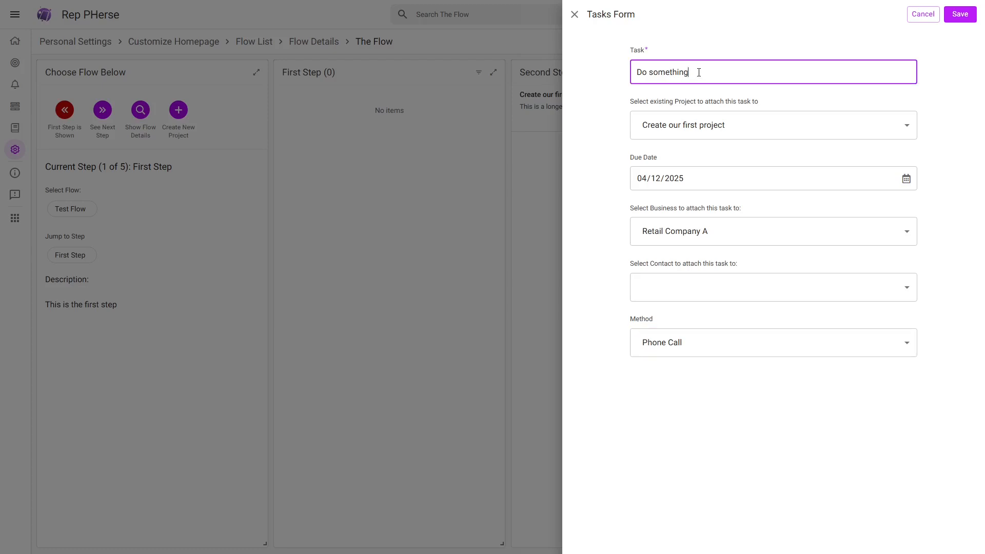
key("BackSpace")
key("BackSpace")
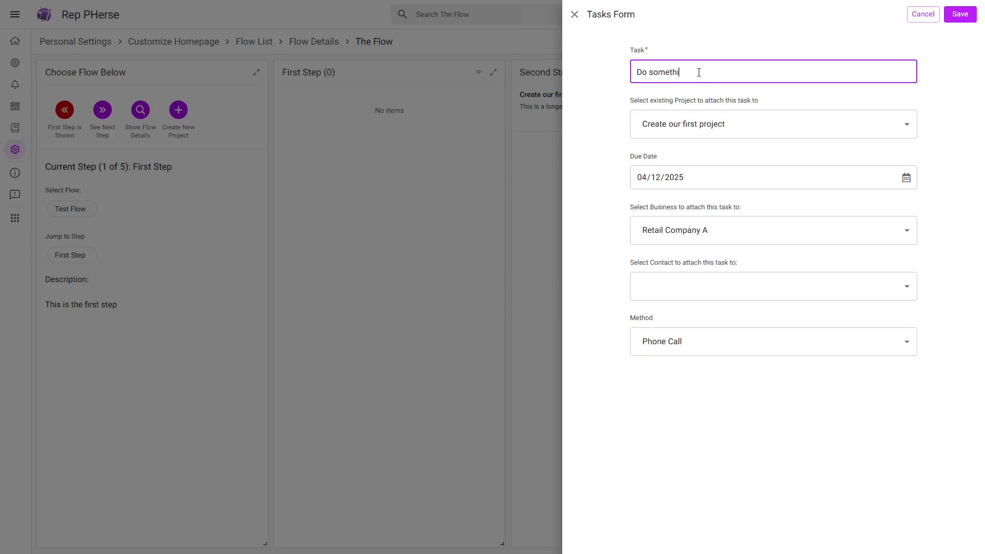
key("BackSpace")
key("BackSpace")
key("BackSpace")
key("BackSpace")
key("BackSpace")
key("BackSpace")
key("BackSpace")
key("BackSpace")
key("BackSpace")
type("Call somebody in te")
key("BackSpace")
key("BackSpace")
key("BackSpace")
key("BackSpace")
key("BackSpace")
key("BackSpace")
key("BackSpace")
key("BackSpace")
key("BackSpace")
key("BackSpace")
key("BackSpace")
key("BackSpace")
key("BackSpace")
type("talk about something.")
Step: Attach the first listed existing contact to the task and save the task
left_click(682, 286)
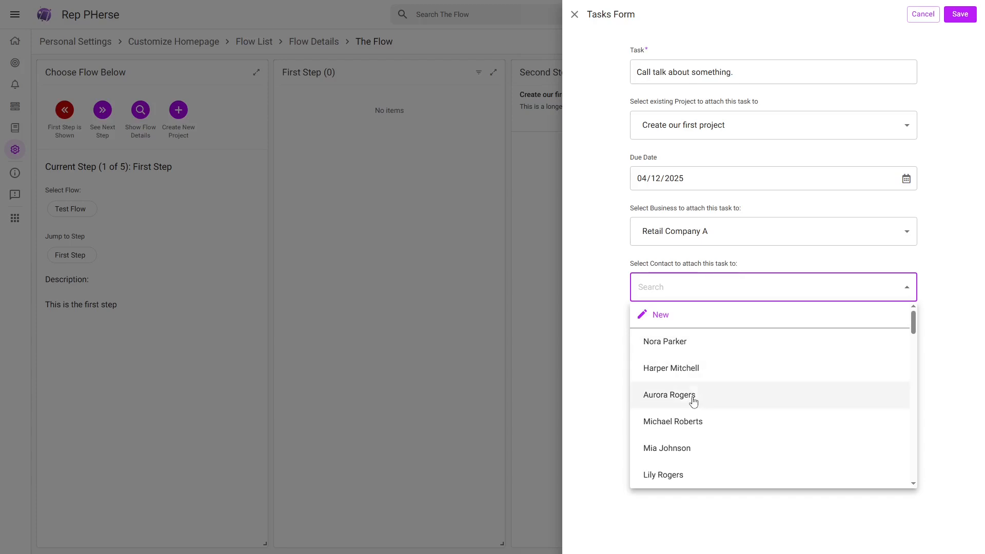
scroll(693, 394, "down", 5)
scroll(692, 393, "up", 5)
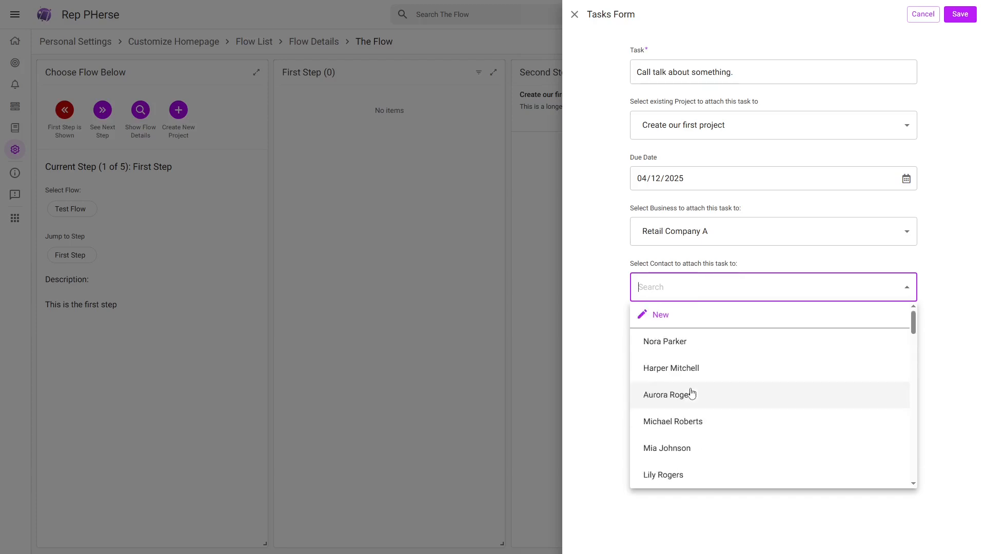
left_click(660, 344)
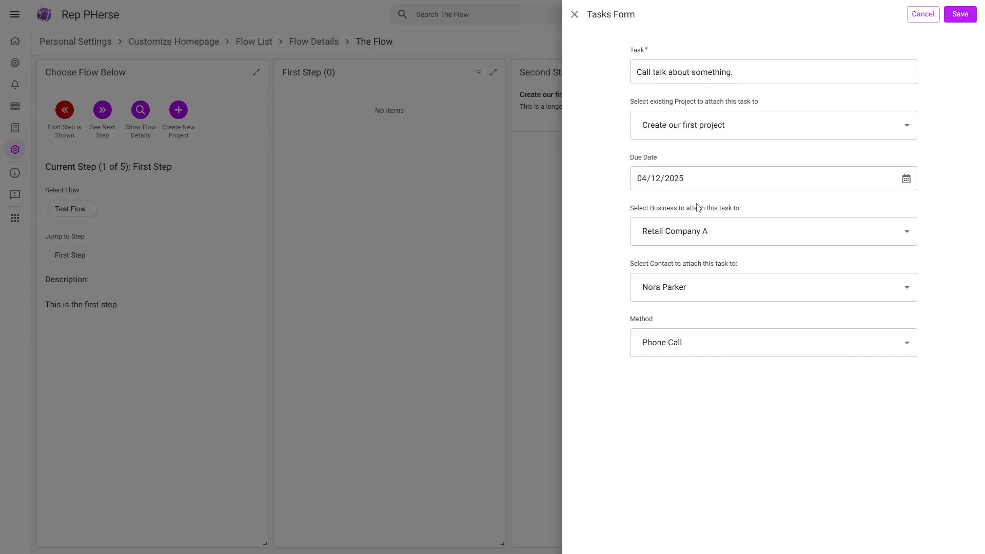
left_click(961, 15)
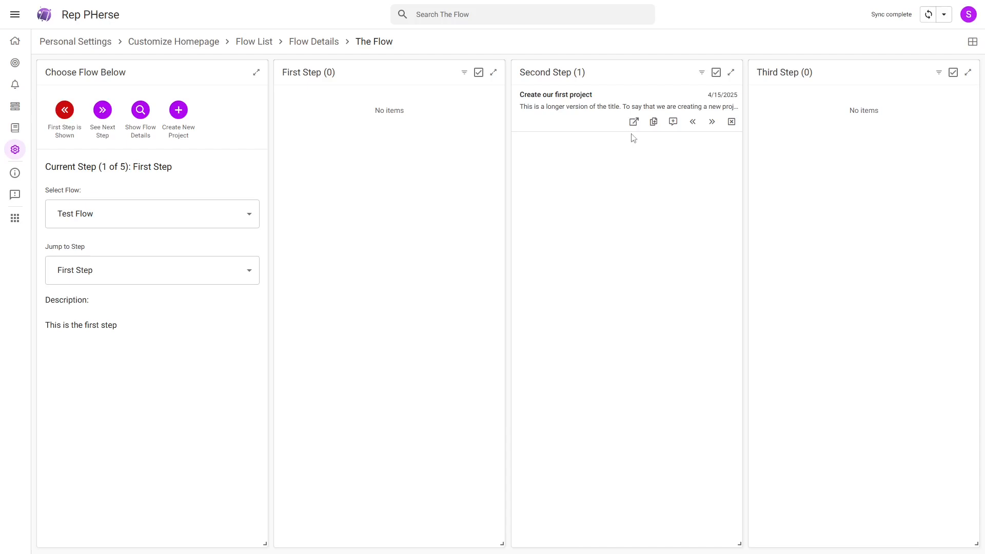
Step: Set the due date of the project's task to 04/08/2025, save it, and return to The Flow
left_click(635, 127)
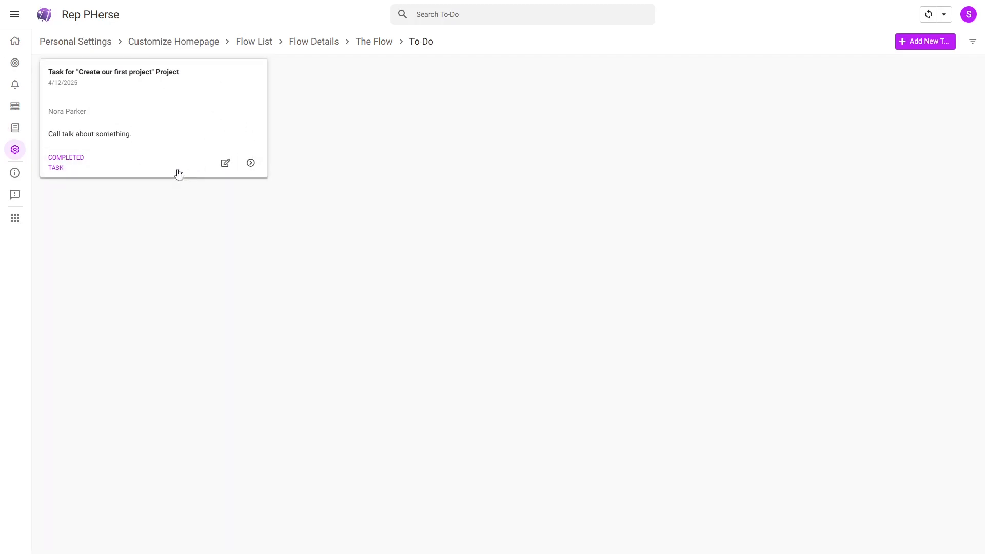
left_click(224, 163)
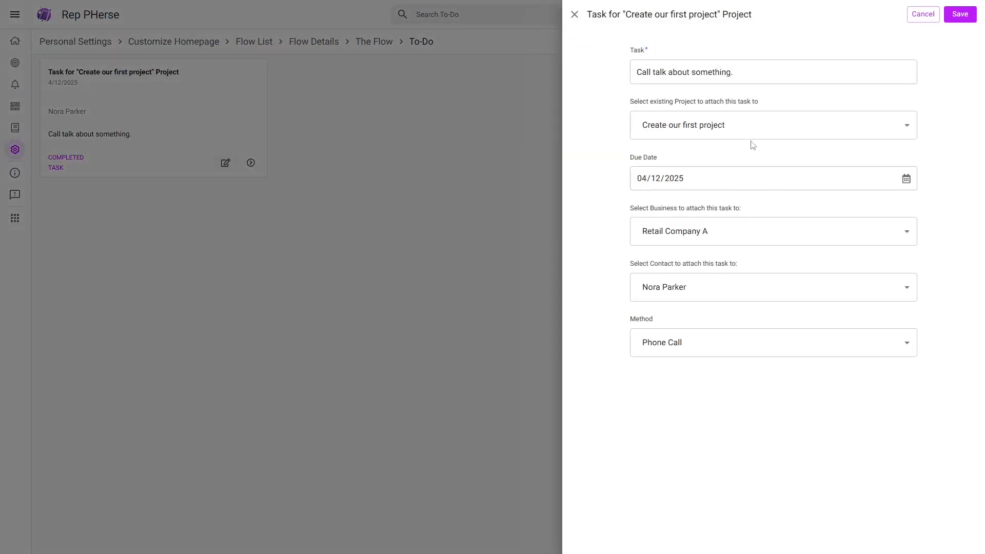
left_click(656, 178)
type("08")
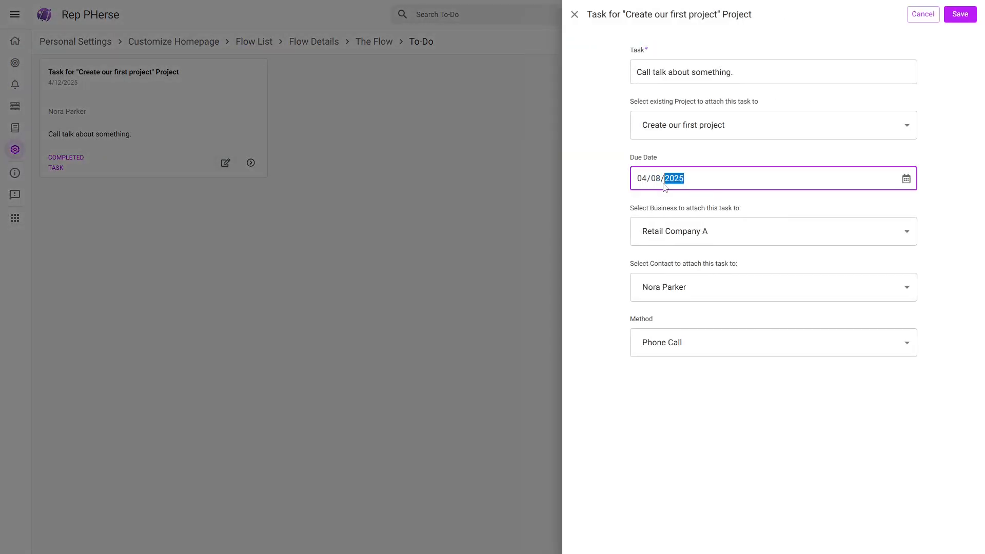
left_click(963, 15)
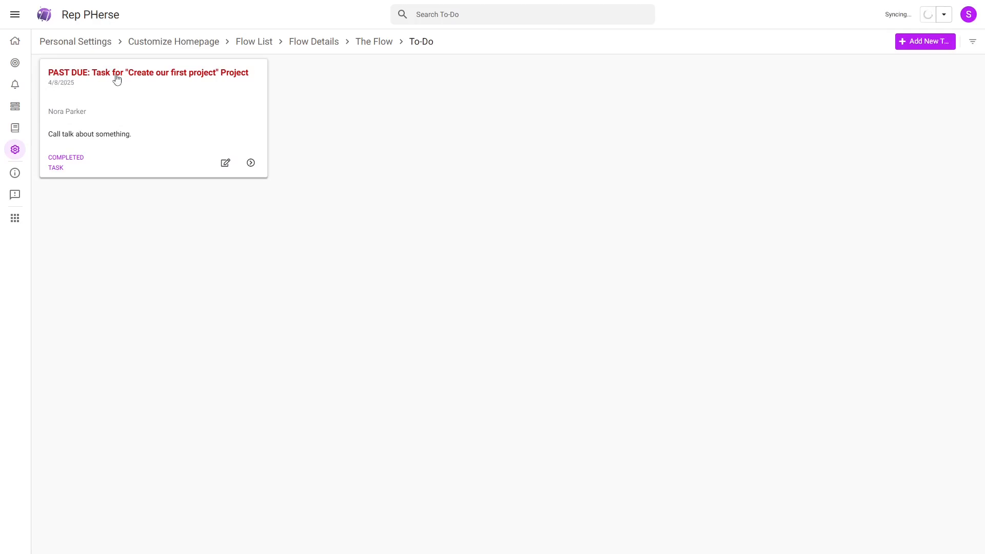
left_click(372, 42)
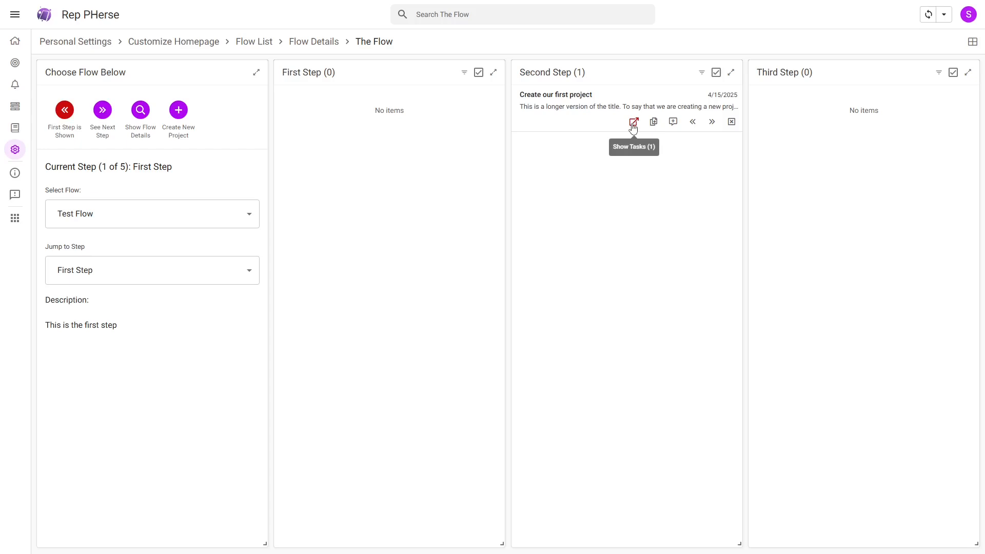
Step: Review the details page of "Create our first project", including its description and recent activity, and return to The Flow
left_click(588, 105)
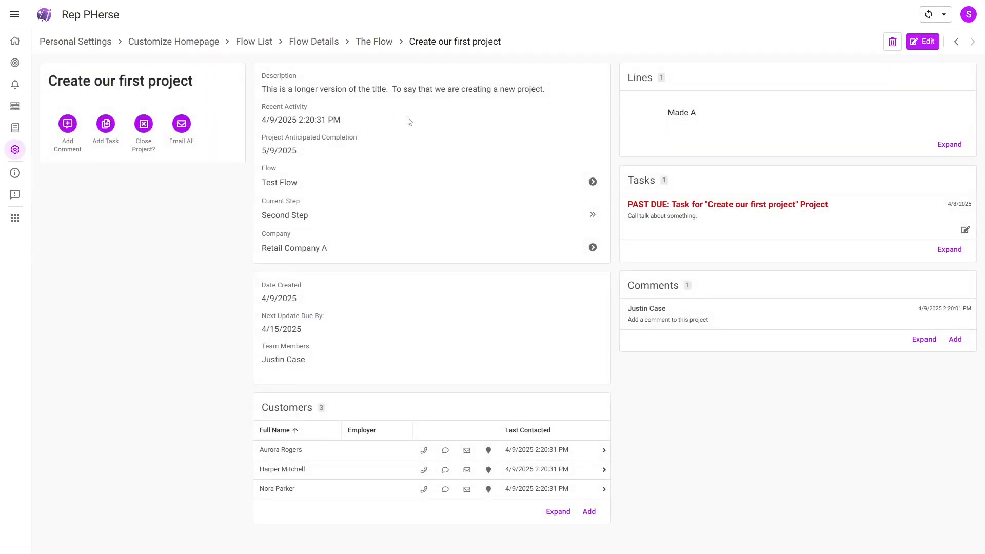
left_click_drag(261, 72, 367, 245)
left_click(307, 85)
left_click_drag(270, 90, 510, 101)
left_click(286, 124)
left_click(14, 106)
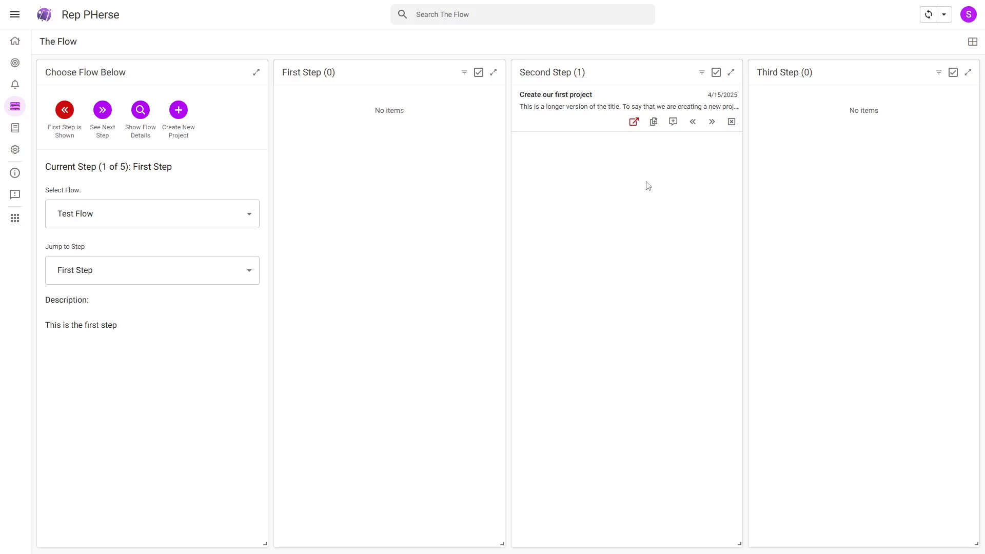
Step: Close the project "Create our first project" in Second Step with the outcome Closed Won
left_click(732, 122)
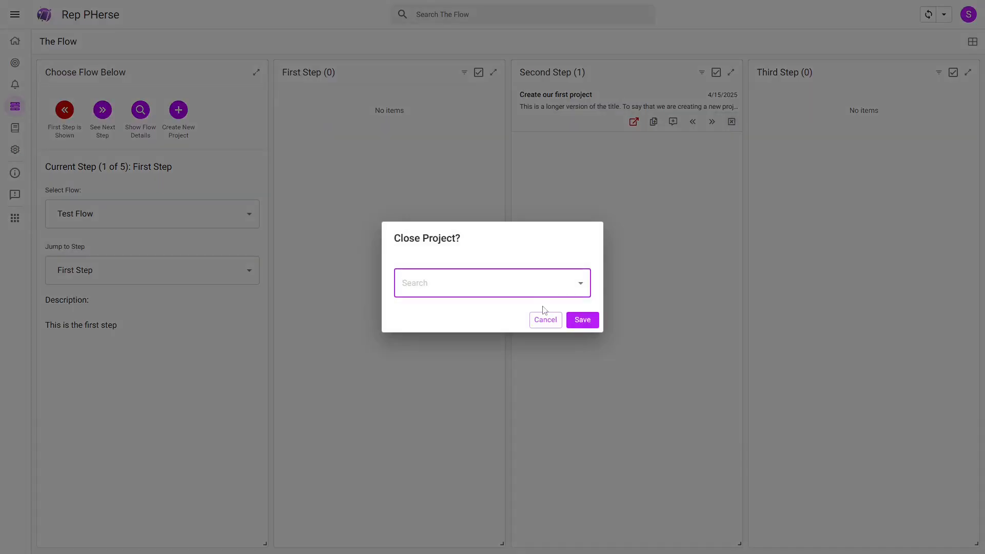
left_click(514, 287)
left_click(441, 313)
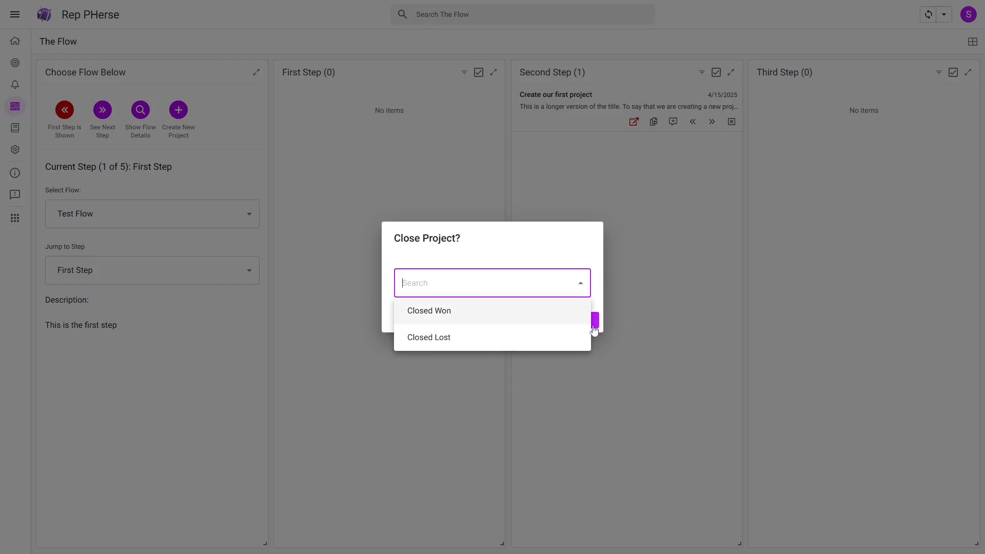
left_click(589, 325)
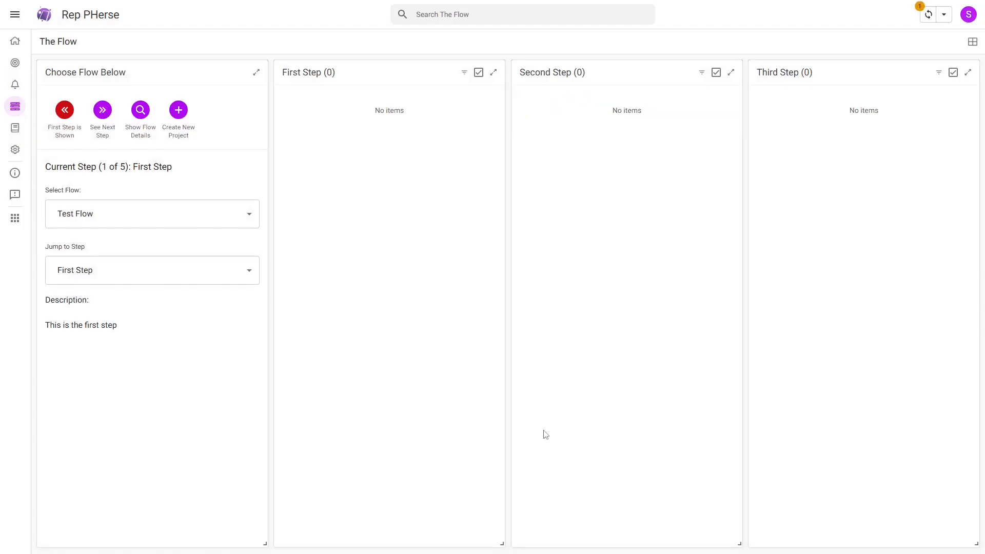
Step: Look through Test Flow's steps up to Fourth Step and go back to First Step
left_click(105, 117)
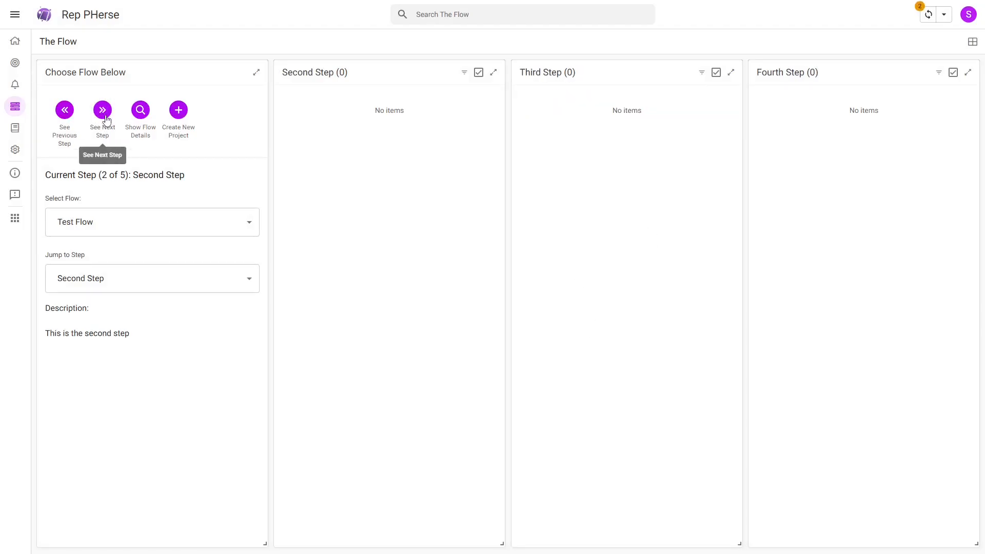
left_click(106, 118)
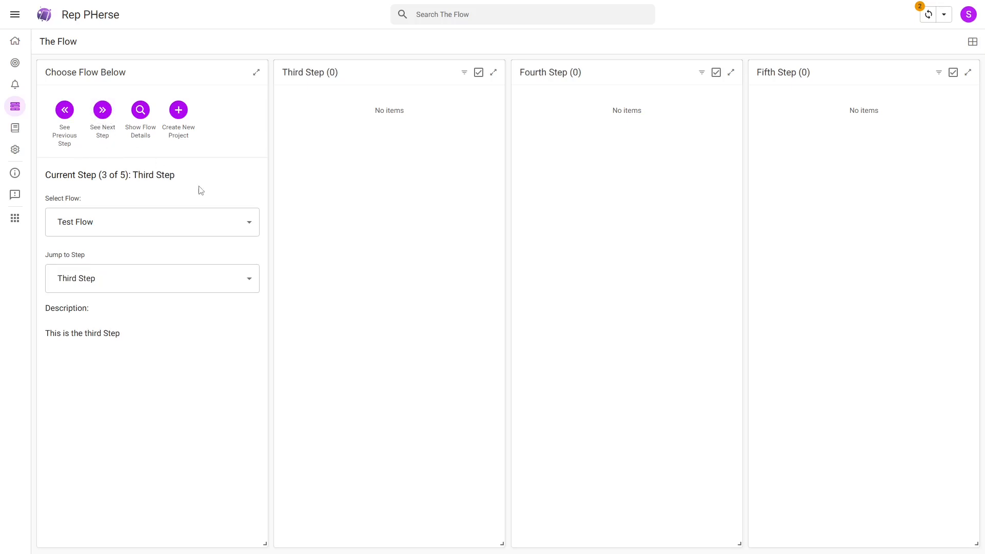
left_click(102, 118)
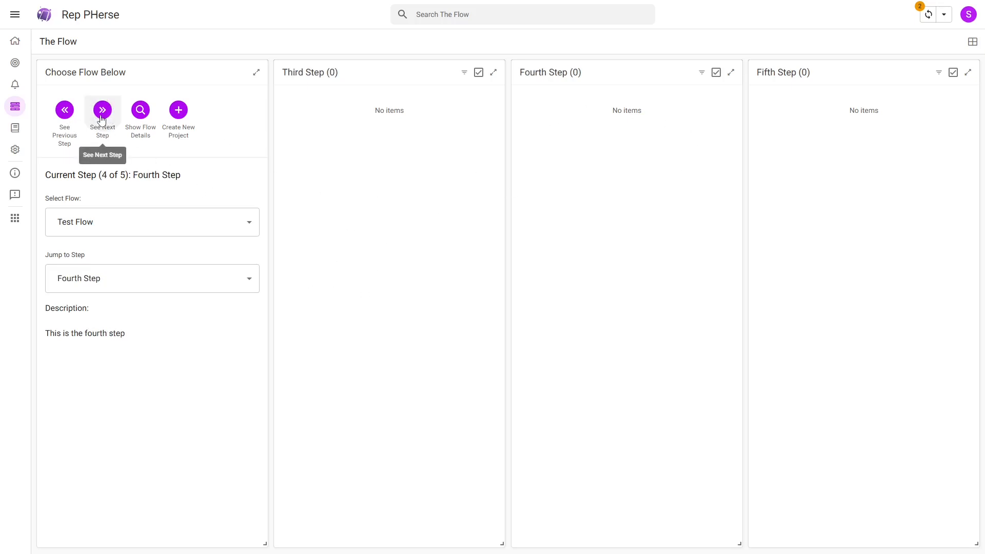
left_click(65, 113)
left_click(64, 114)
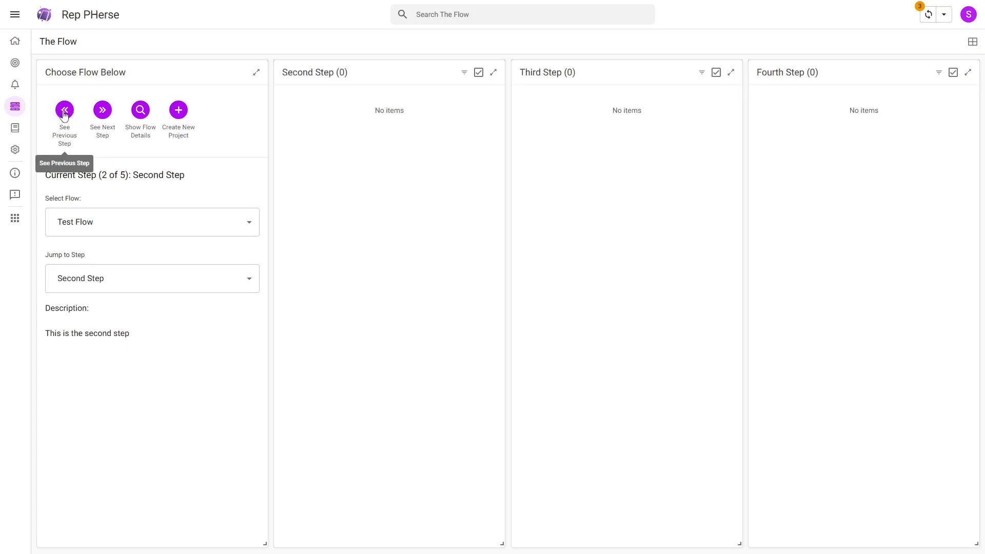
left_click(64, 114)
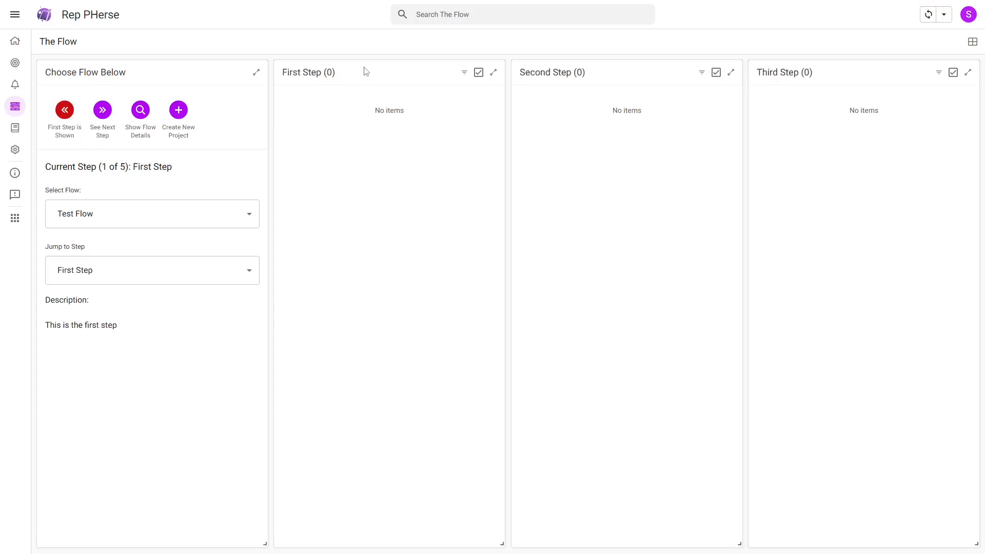